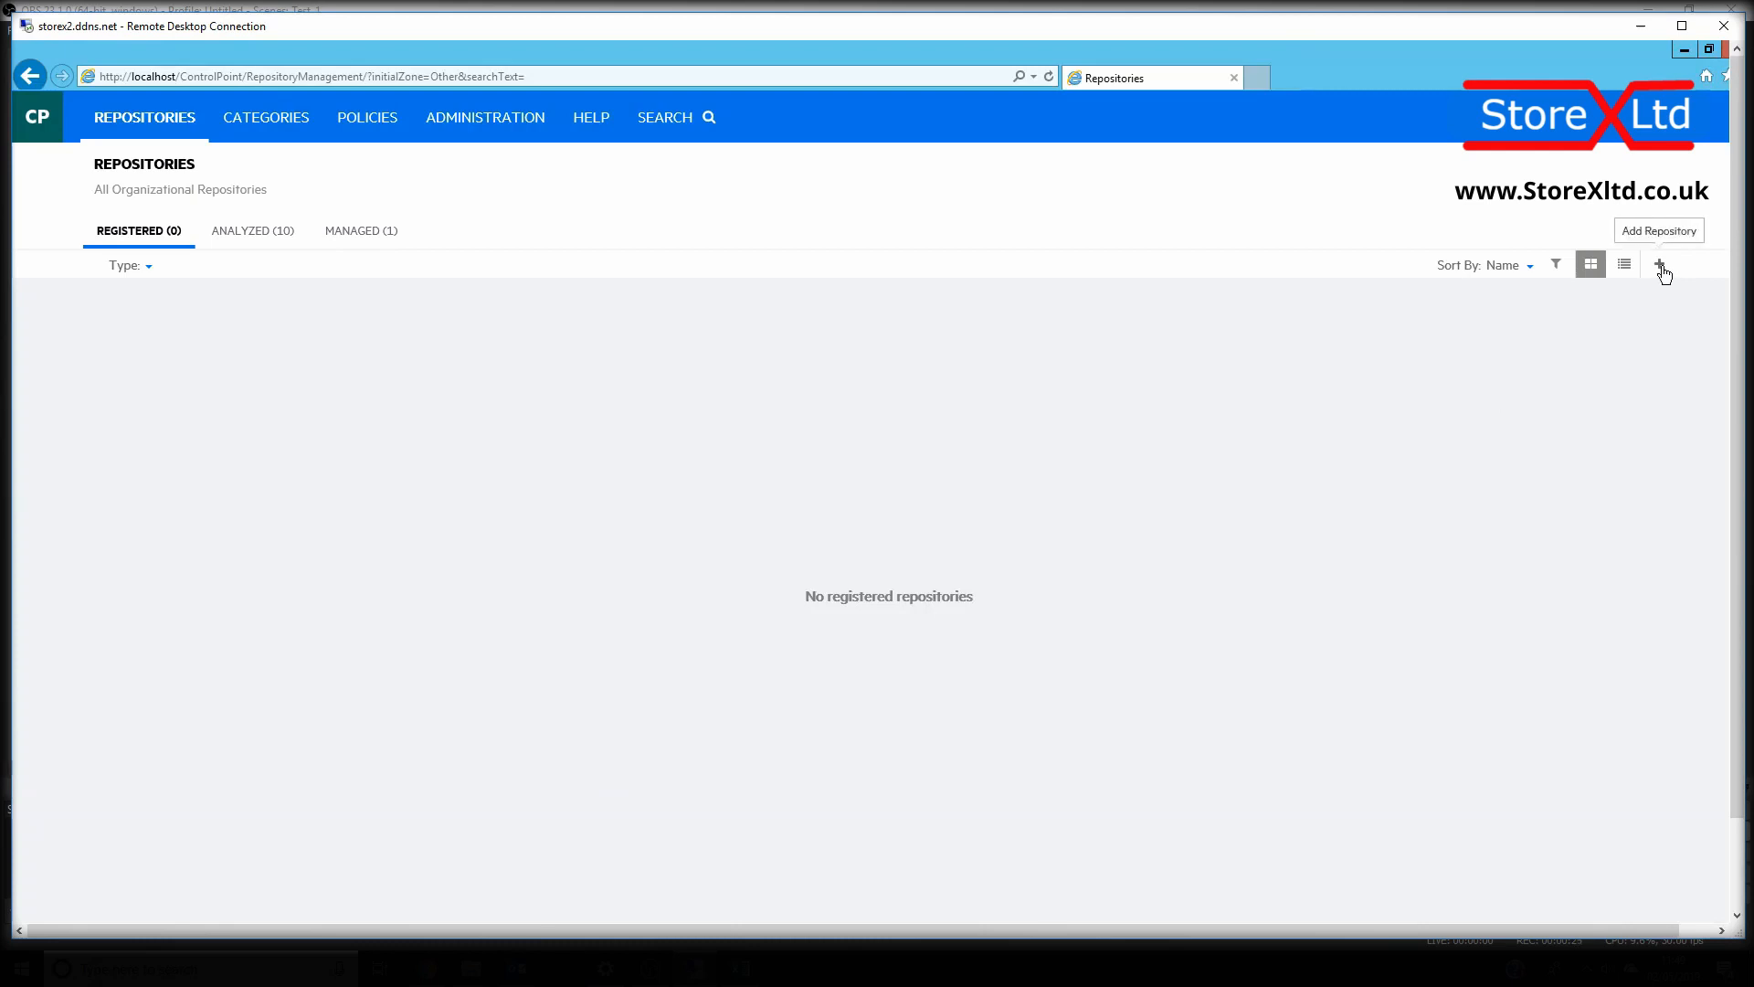
Start a new repository and name it Example_Repository_Con
left_click(1662, 268)
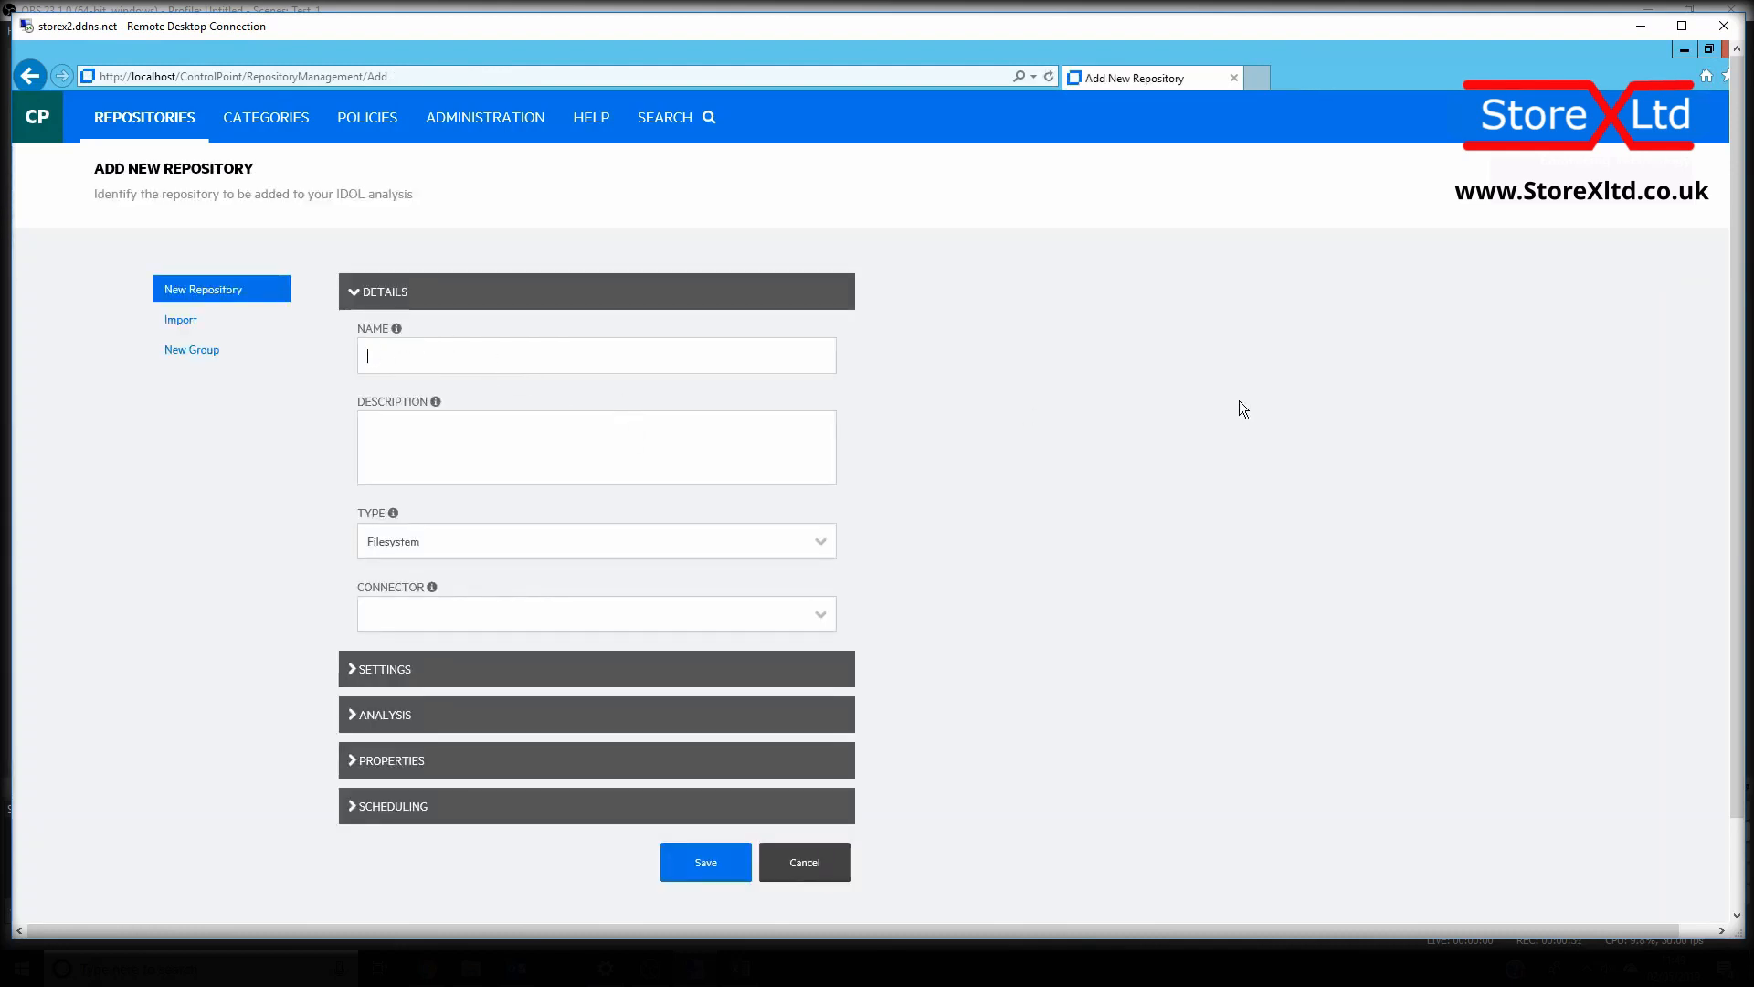
type("Exam")
type("ple")
type("_Re")
type("pository")
type("_")
type("Con")
type("Conten")
type("t Ingest")
type("ion")
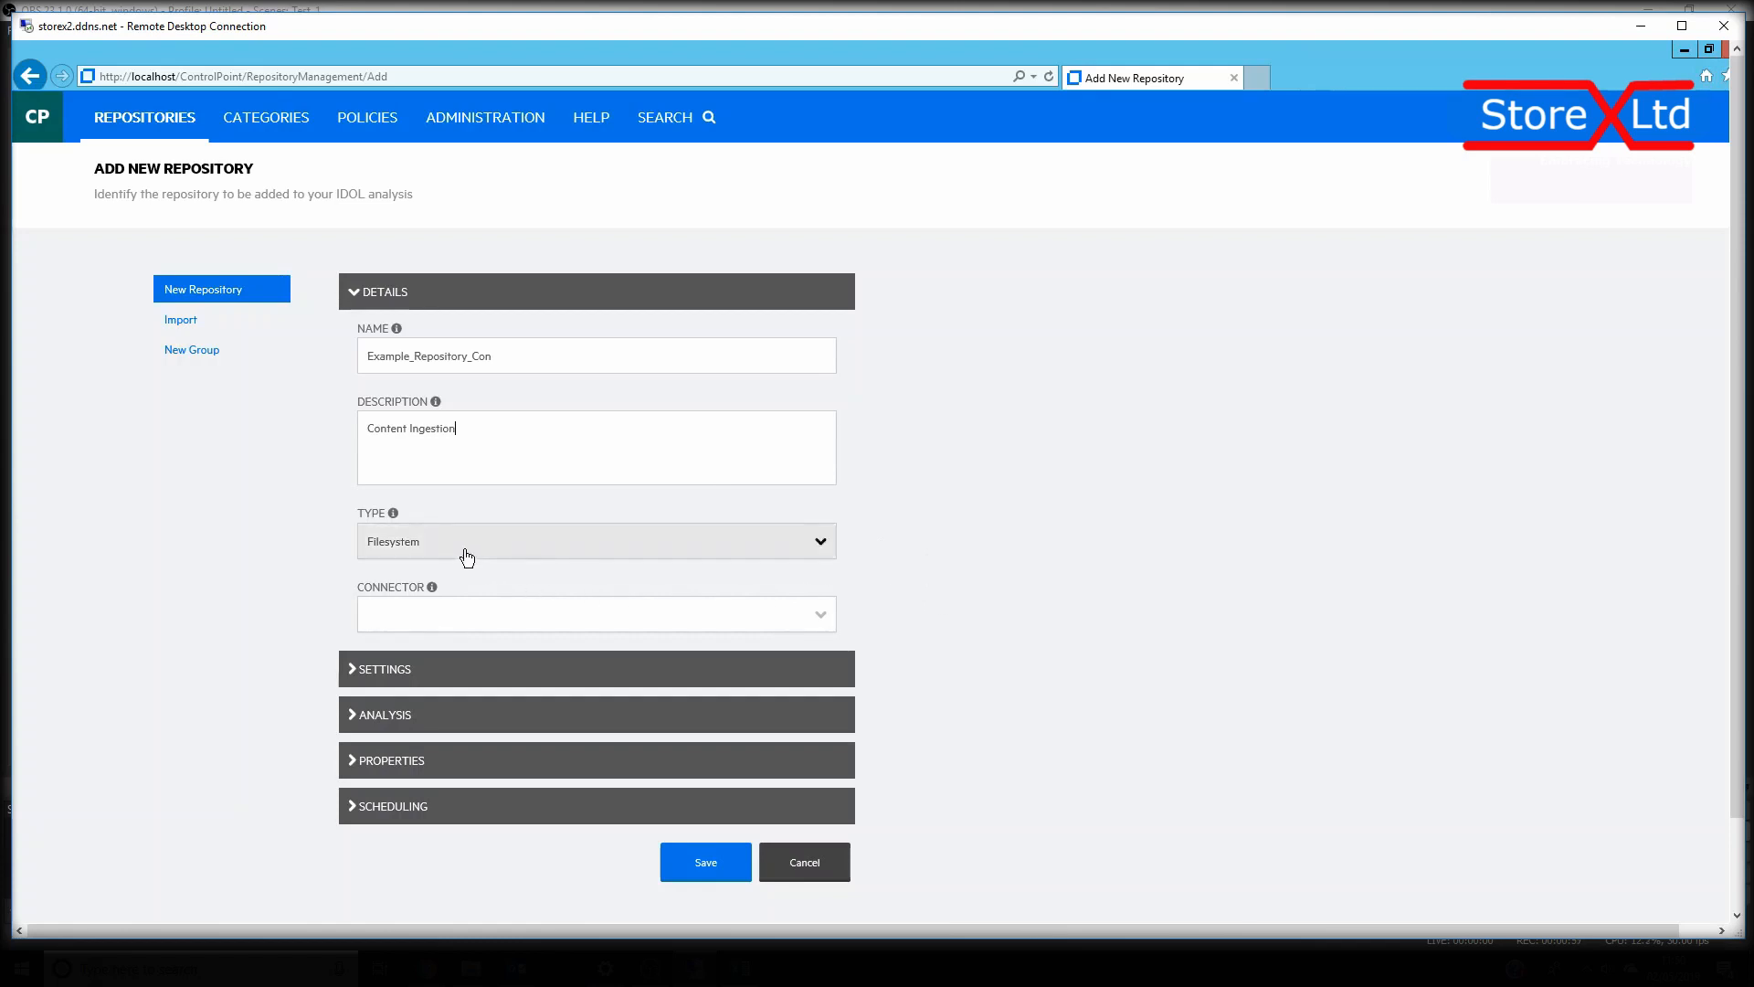
Describe the repository as Content Ingestion and assign the HH-SOIDOL-01.Storex2.com:7202 - Filesystem connector
left_click(821, 619)
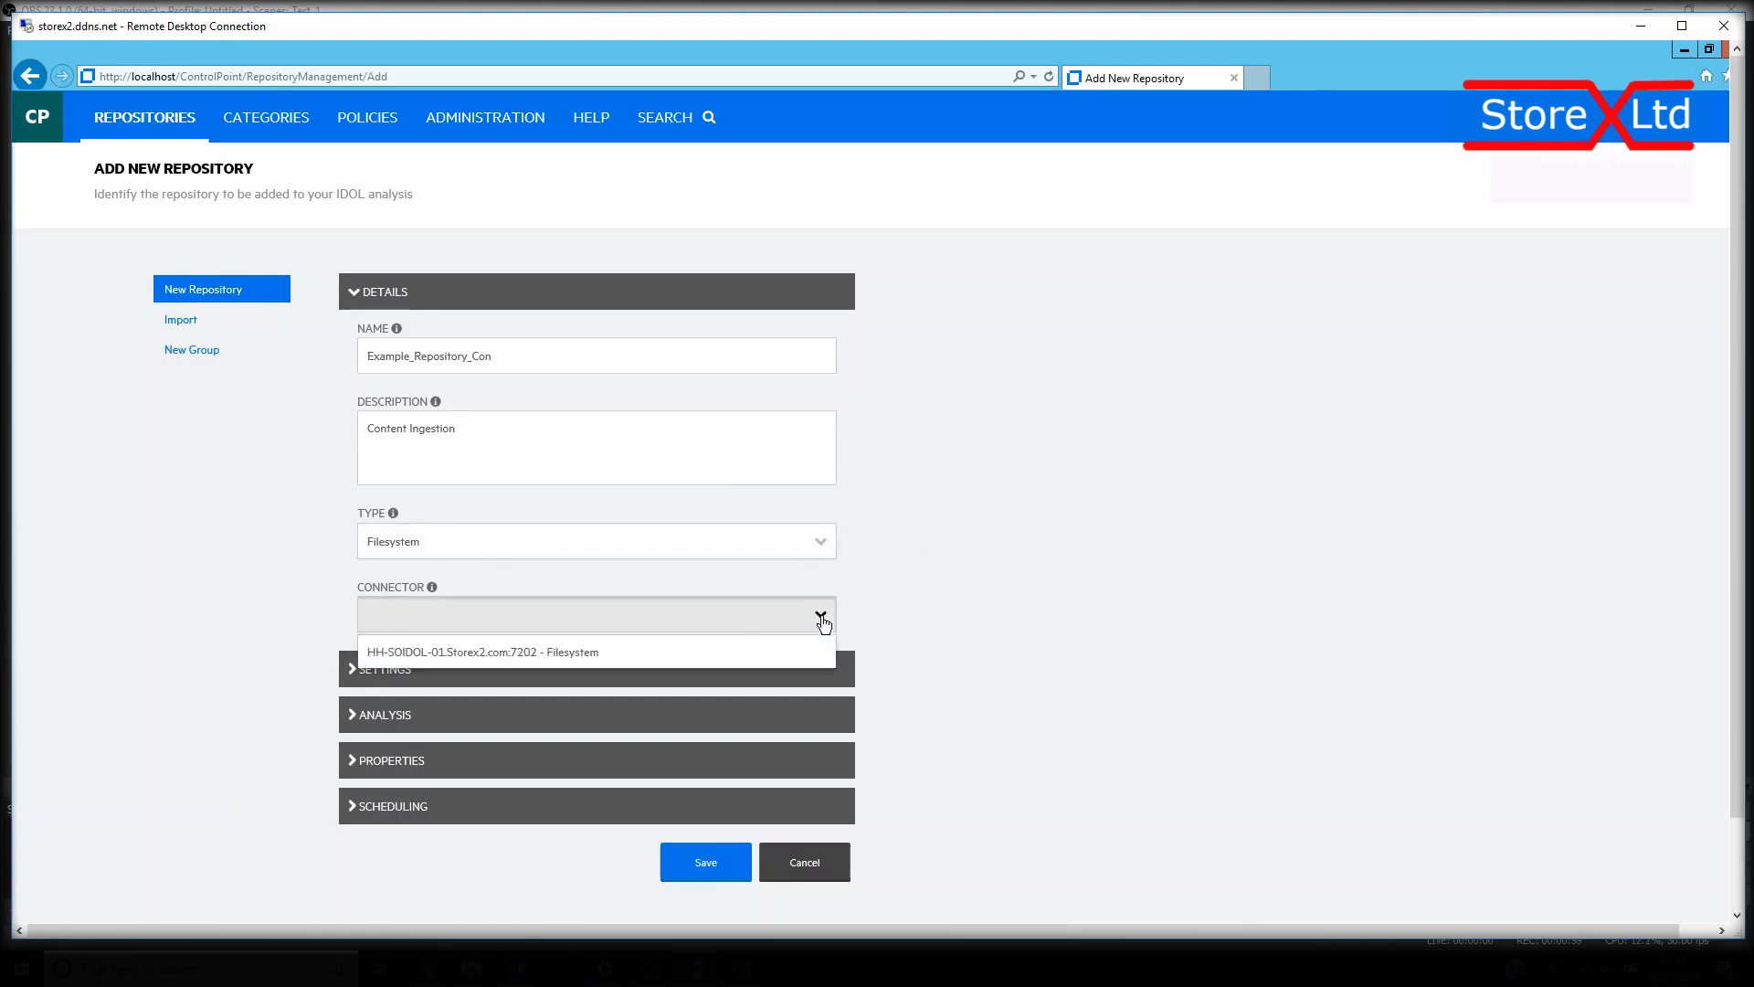
left_click(446, 660)
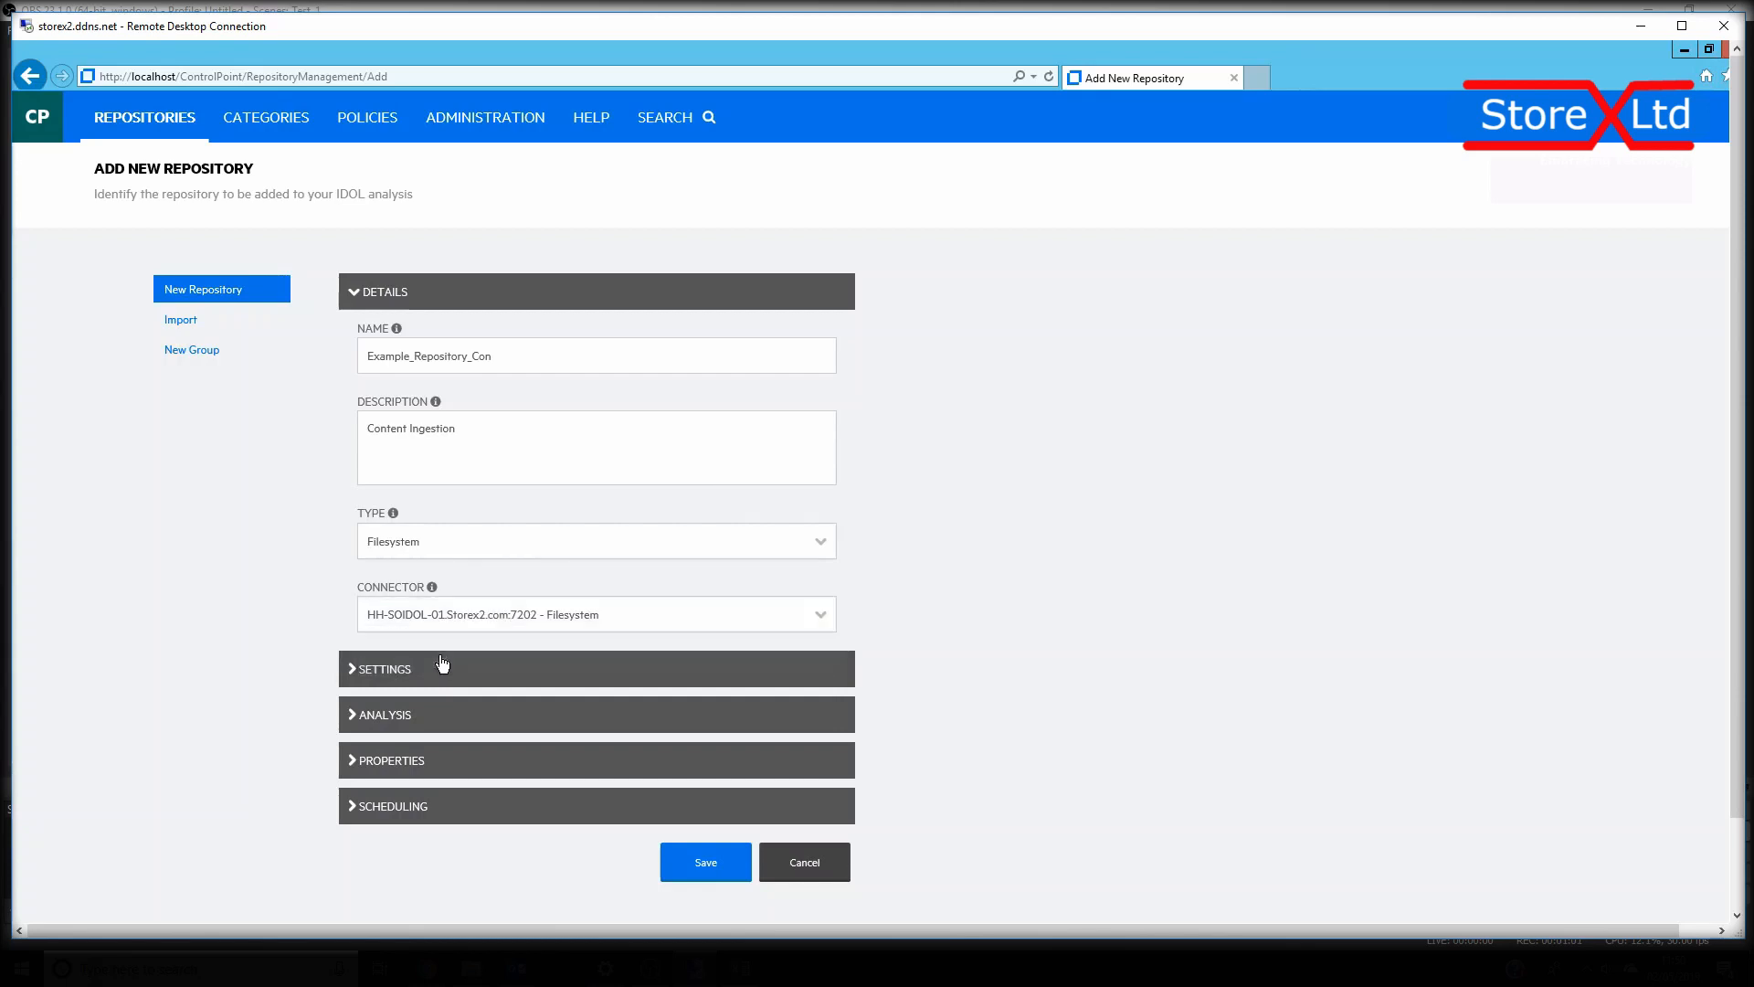
Add the network path \\HH-SOIDOL-01\Test Data and paste the copied extension list, ending in ASC,ASCII,LOG,TXT, as the included file types
left_click(387, 671)
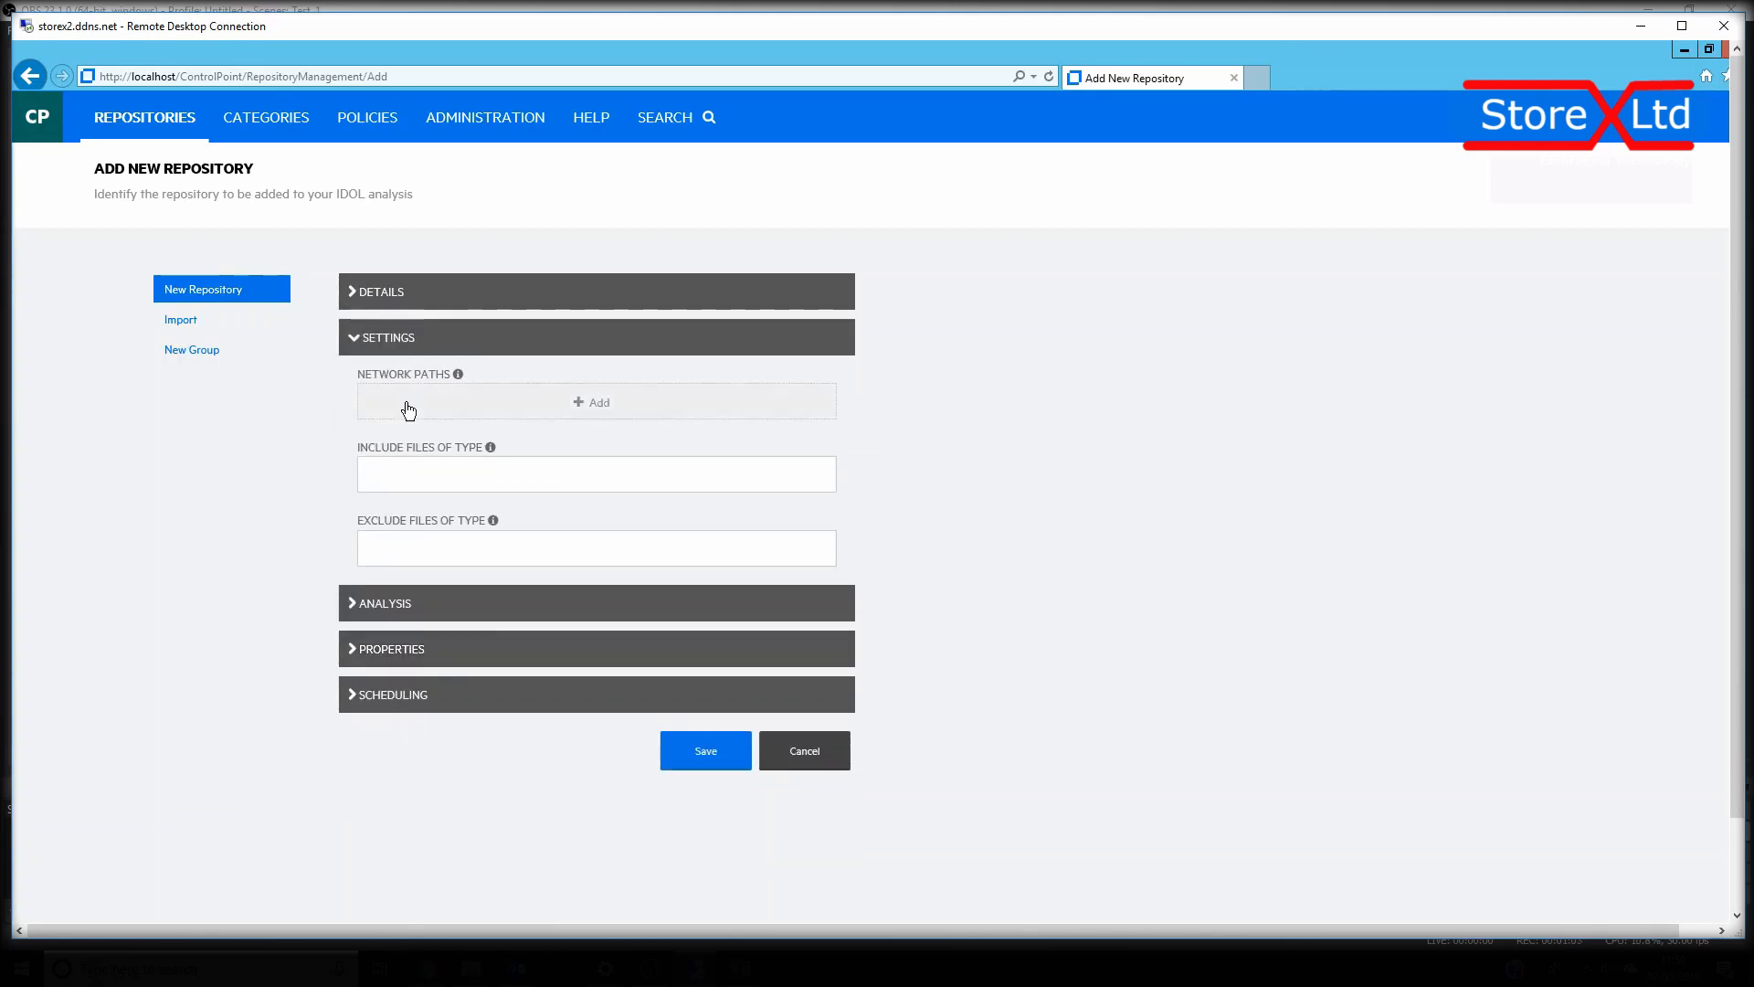
left_click(408, 412)
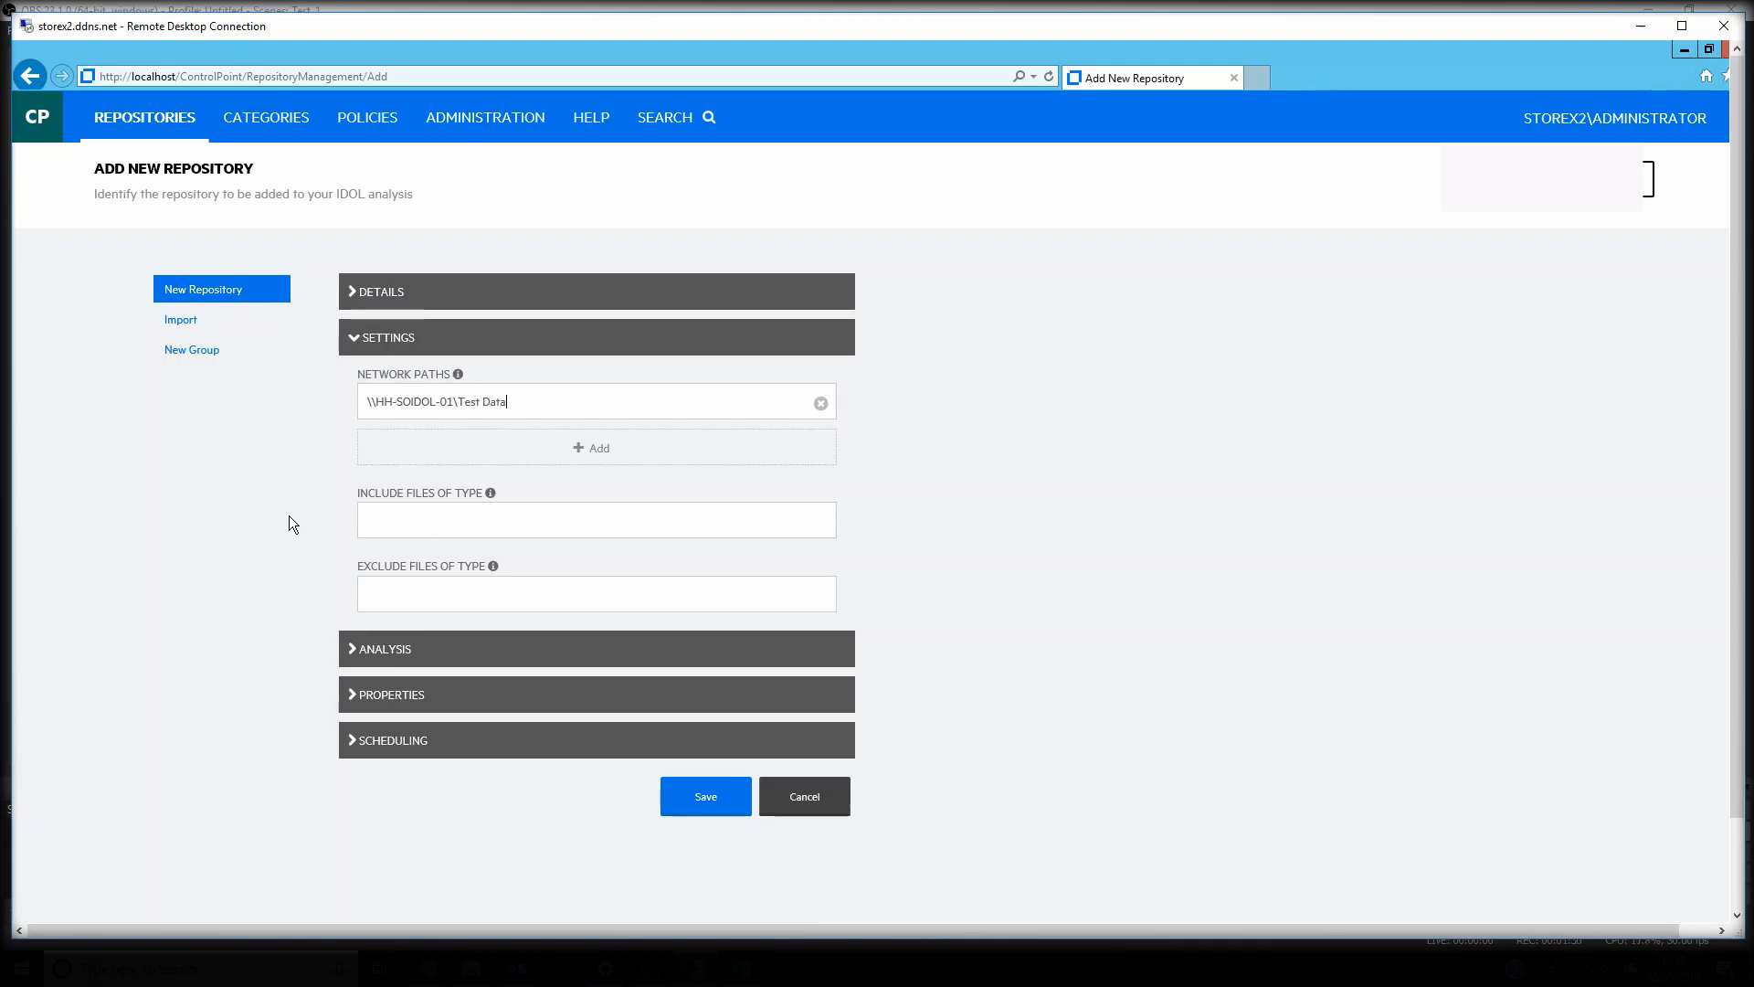
left_click(365, 518)
right_click(365, 522)
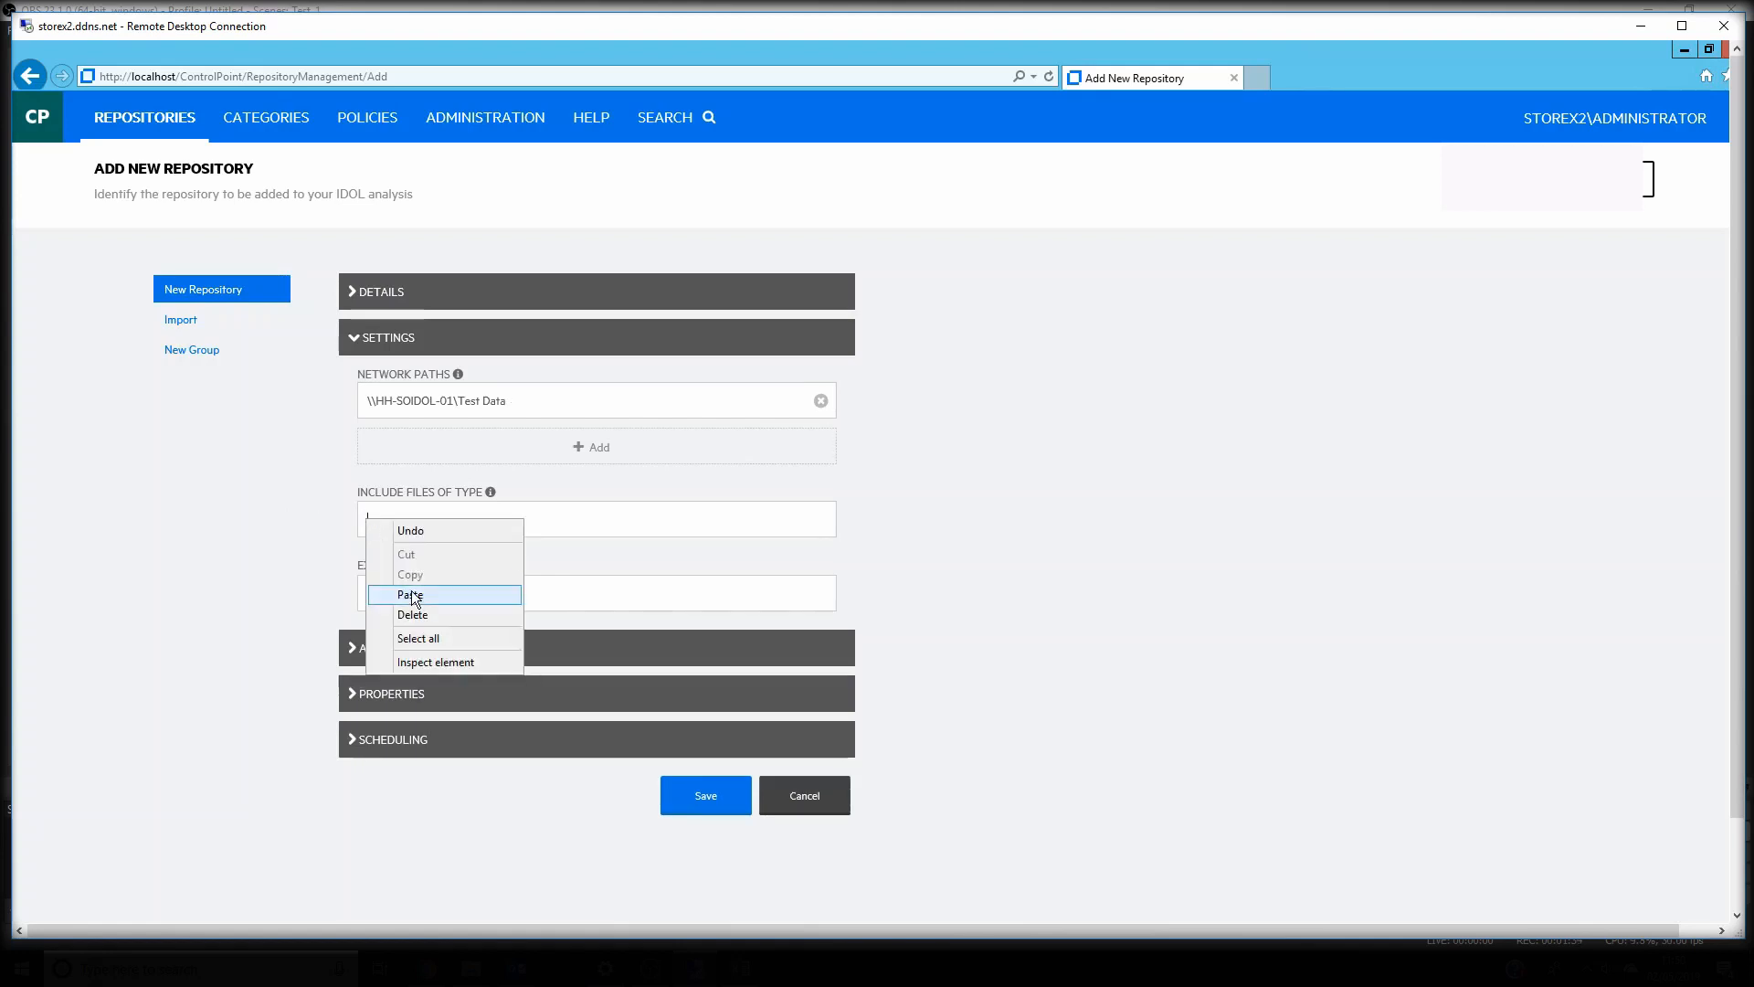
left_click(406, 594)
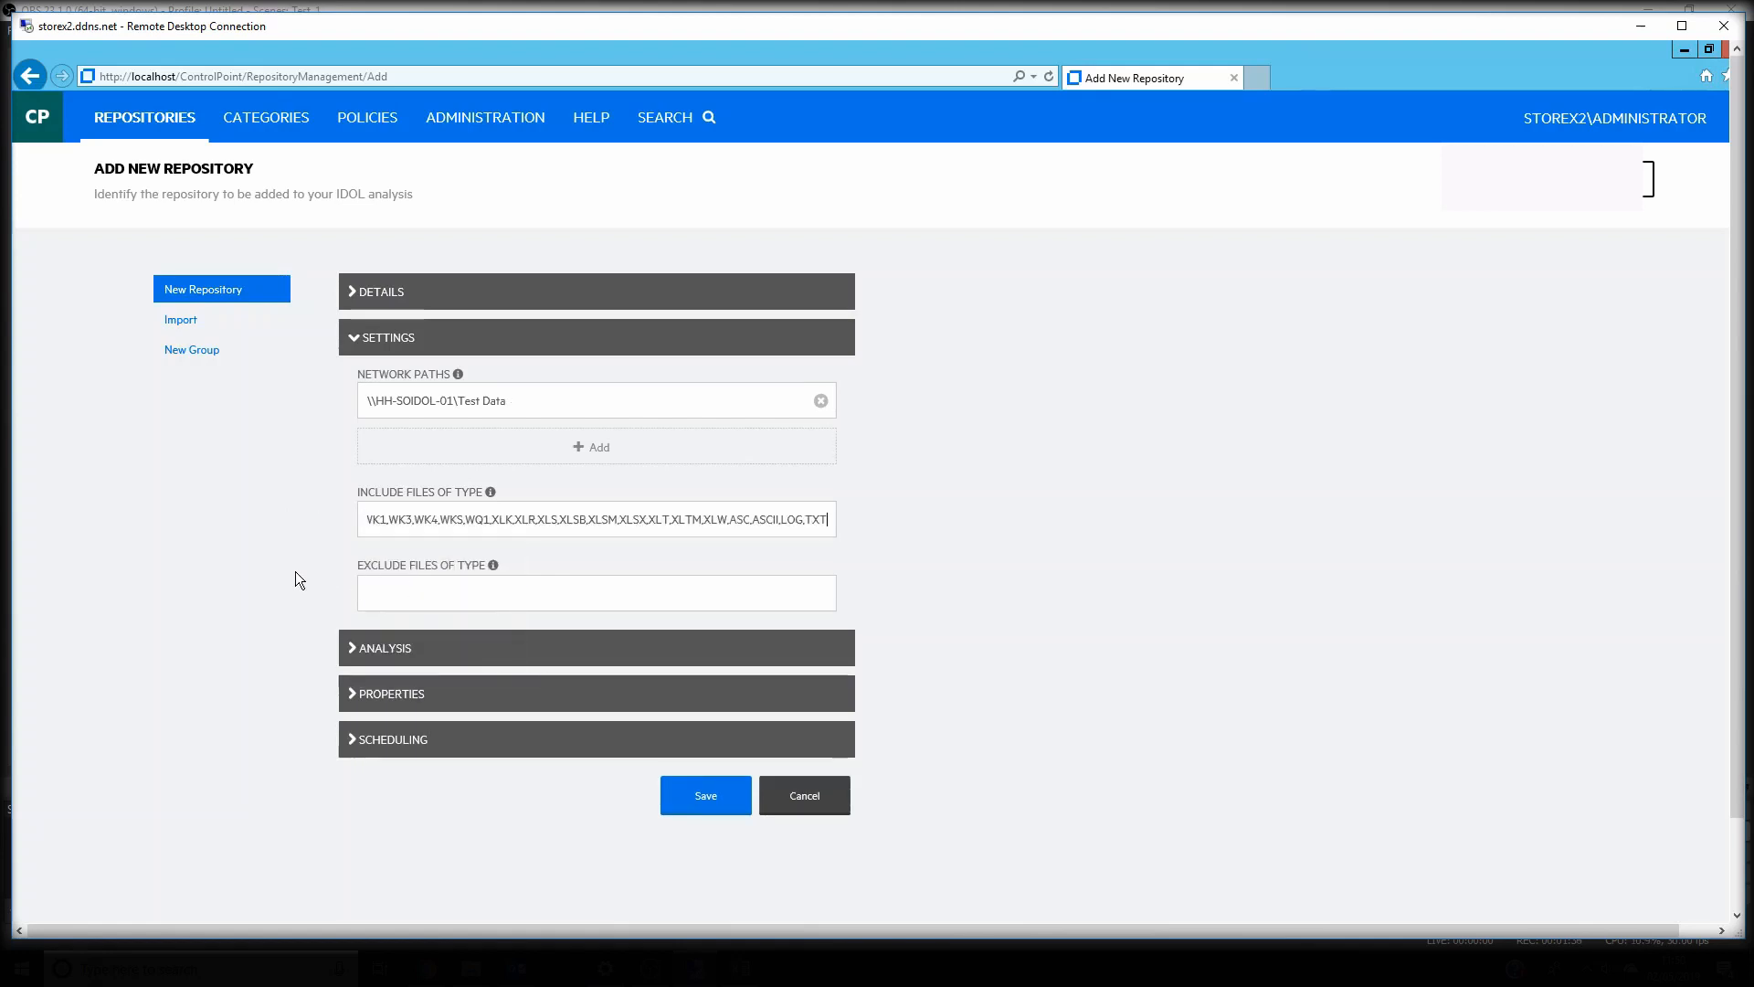
Set the analysis type to Content and enable both capturing of permissions and ownership and Eduction
left_click(353, 651)
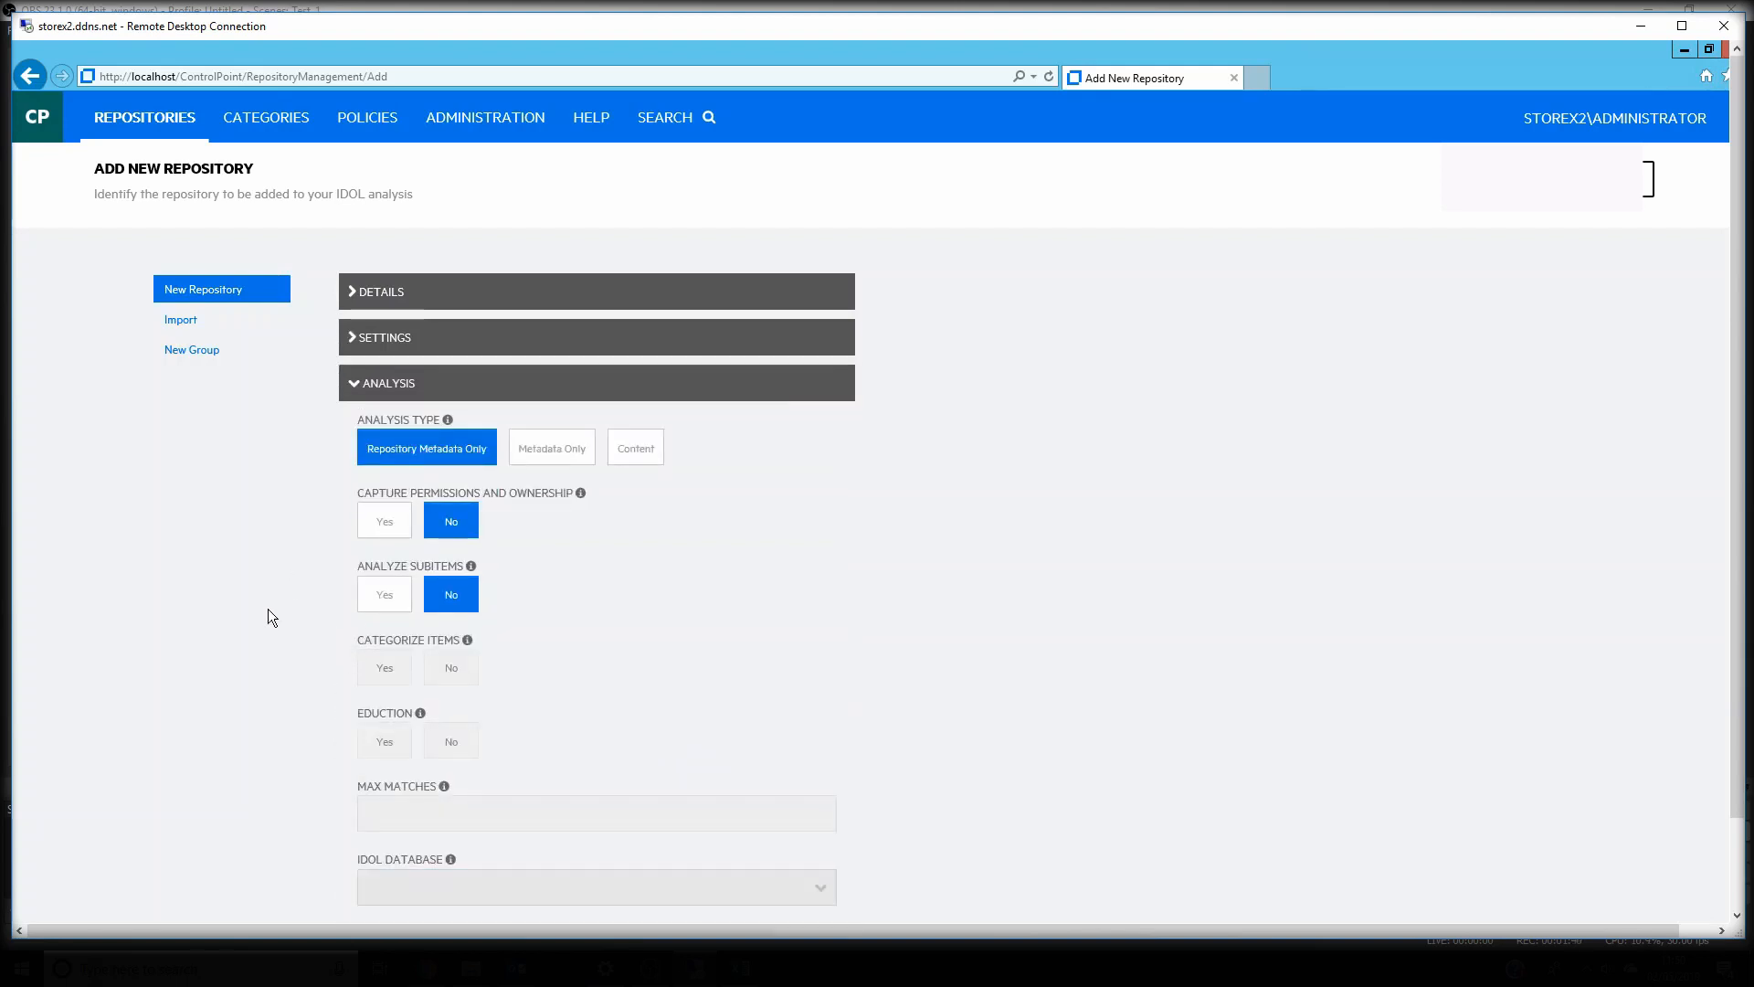
left_click(657, 464)
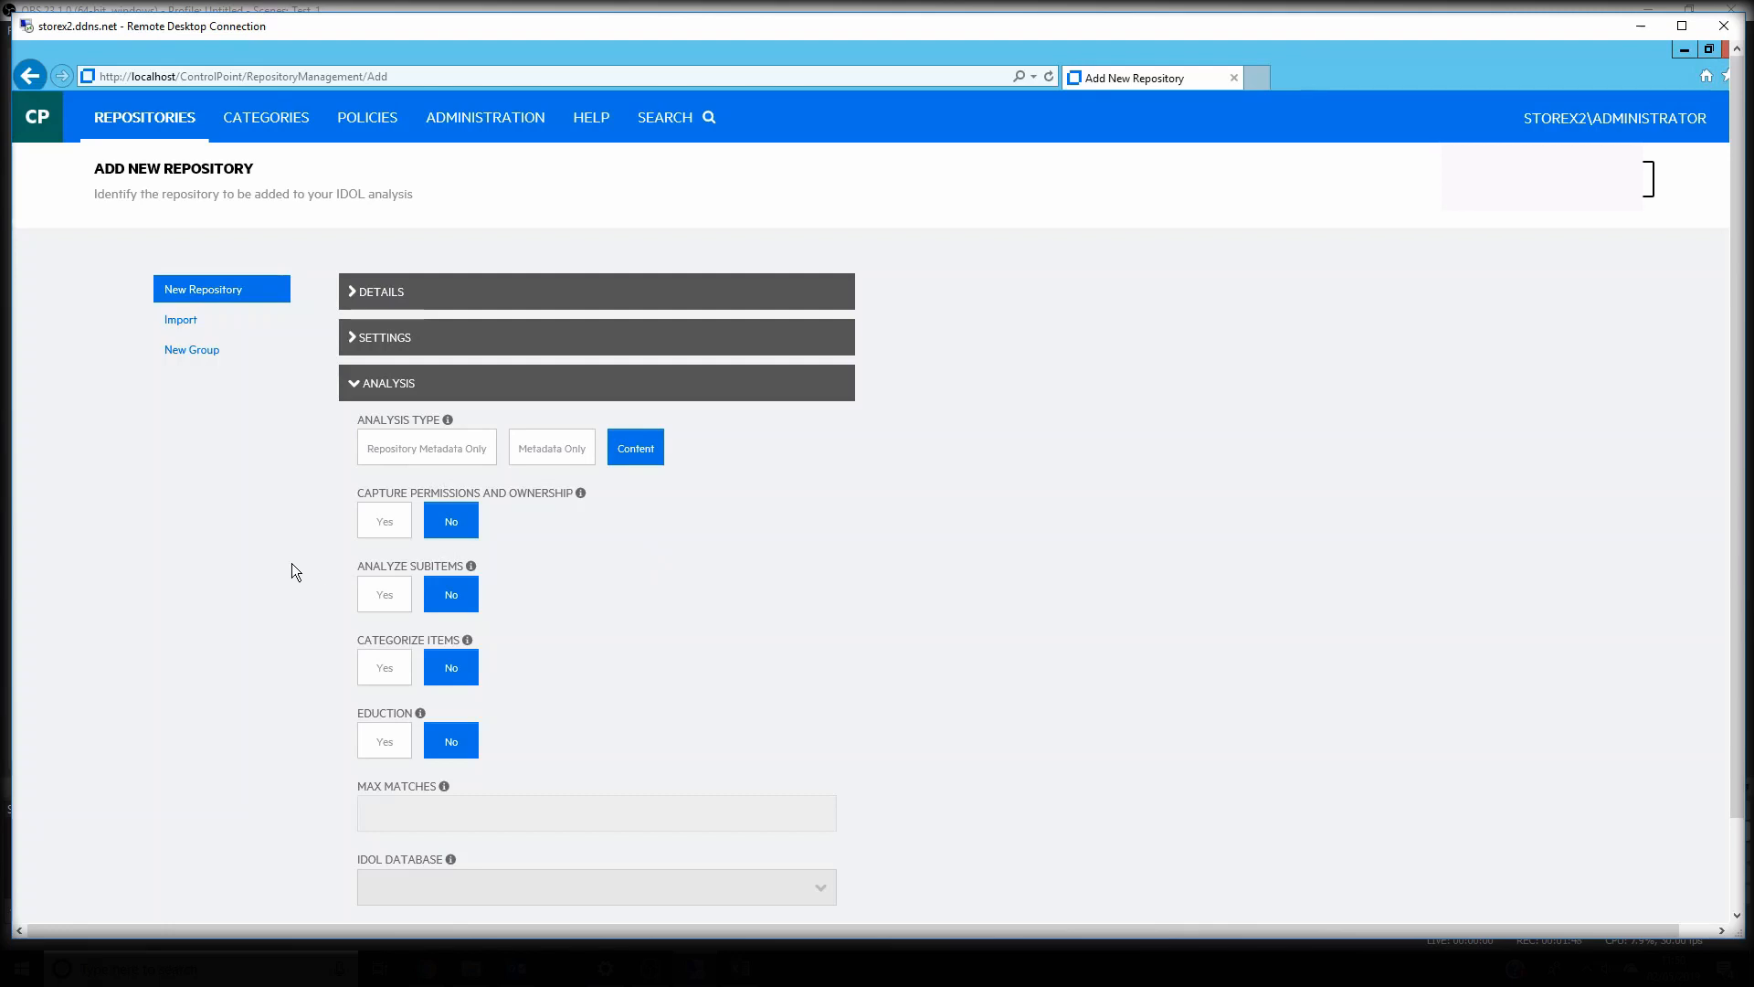
left_click(384, 521)
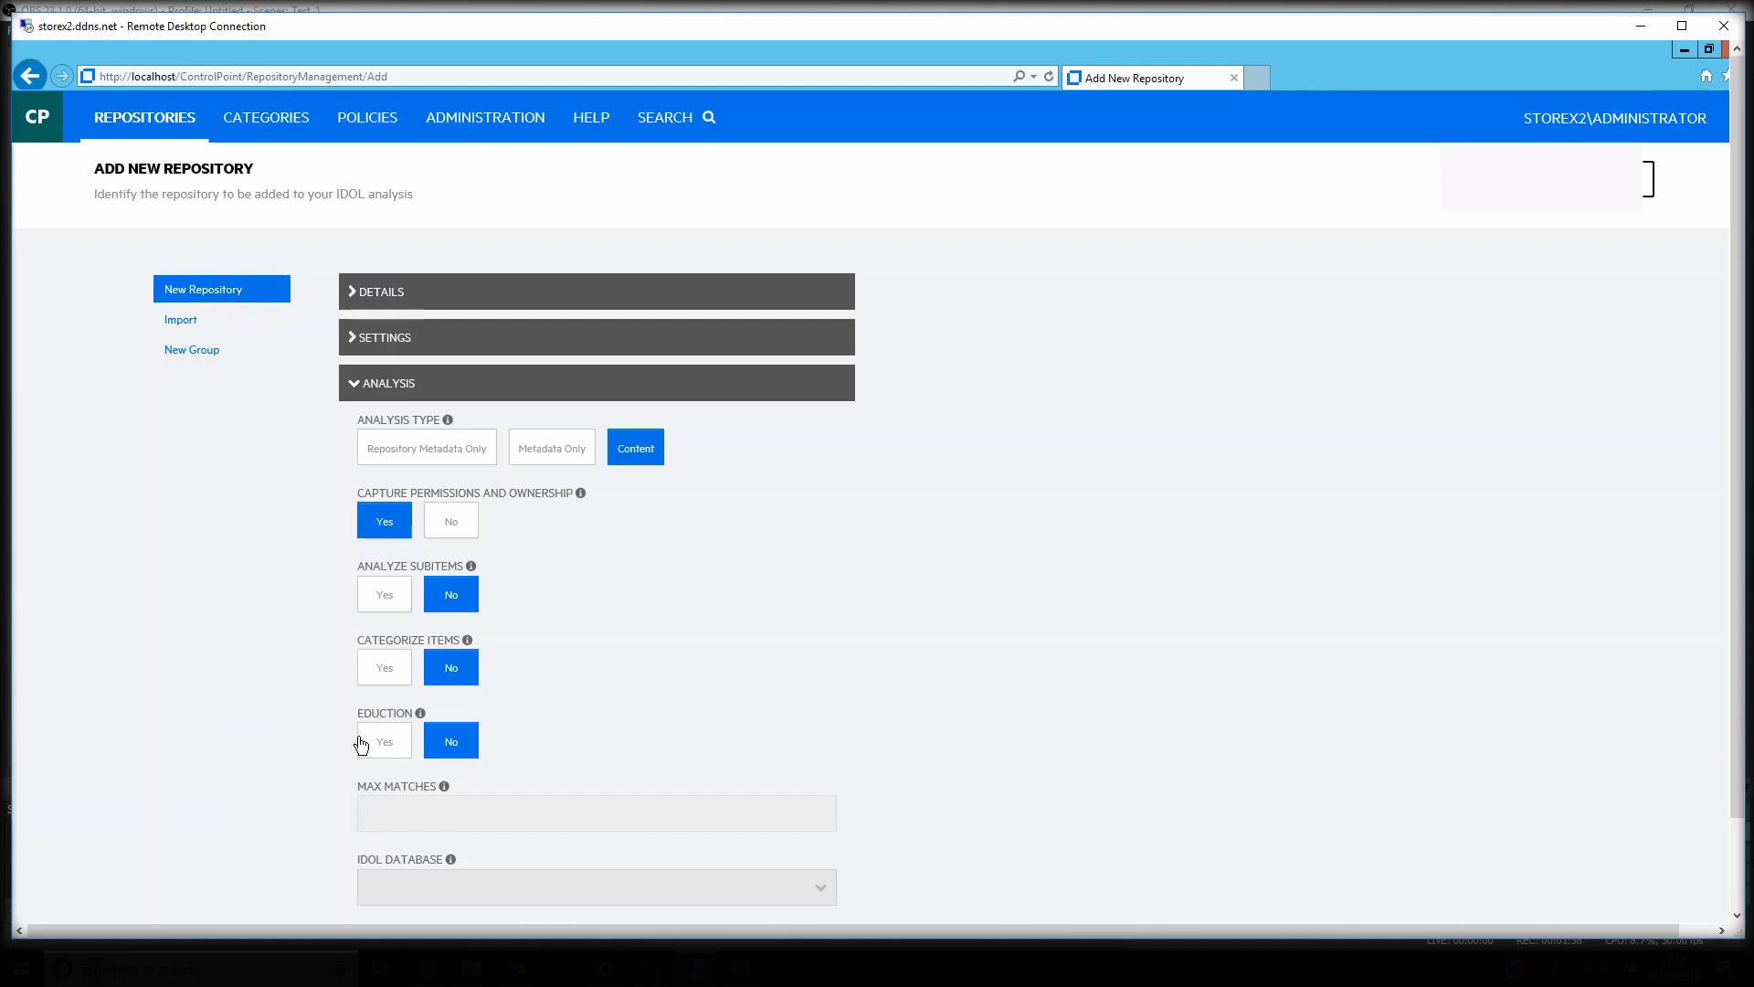
left_click(376, 747)
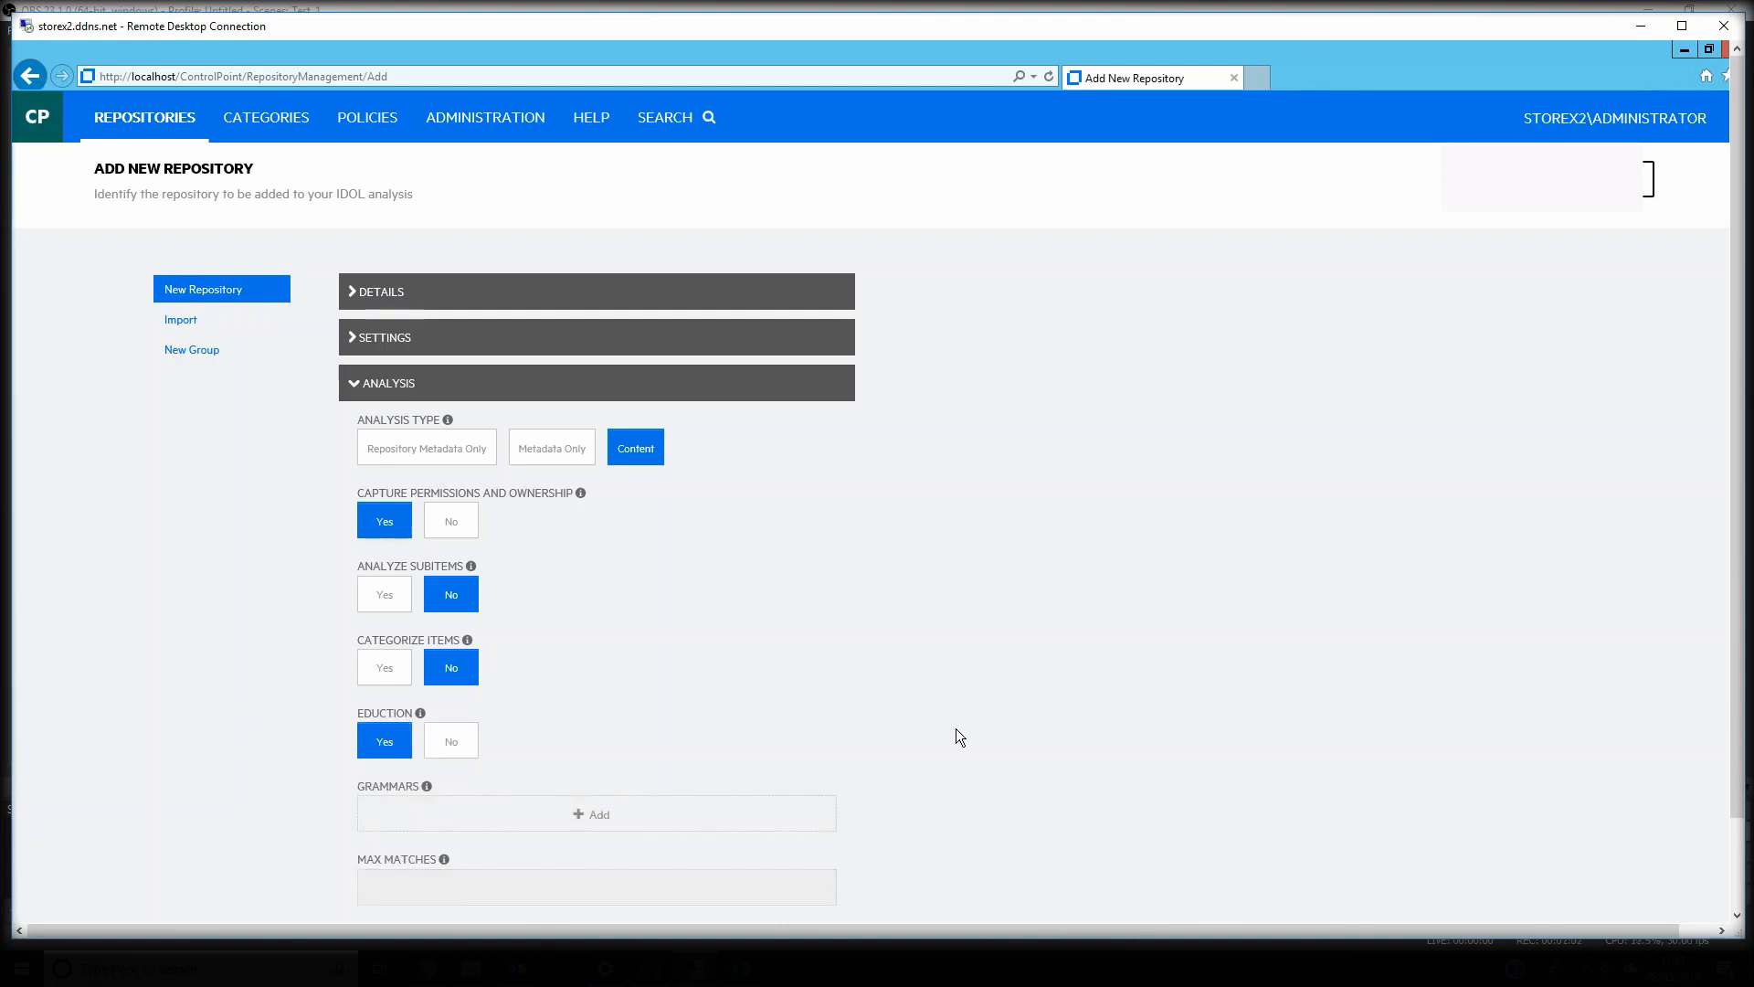
Add the NATIONAL INSURANCE NUMBERS (GB) grammar with only the Any UK NI number entity selected
scroll(956, 731, "down", 2)
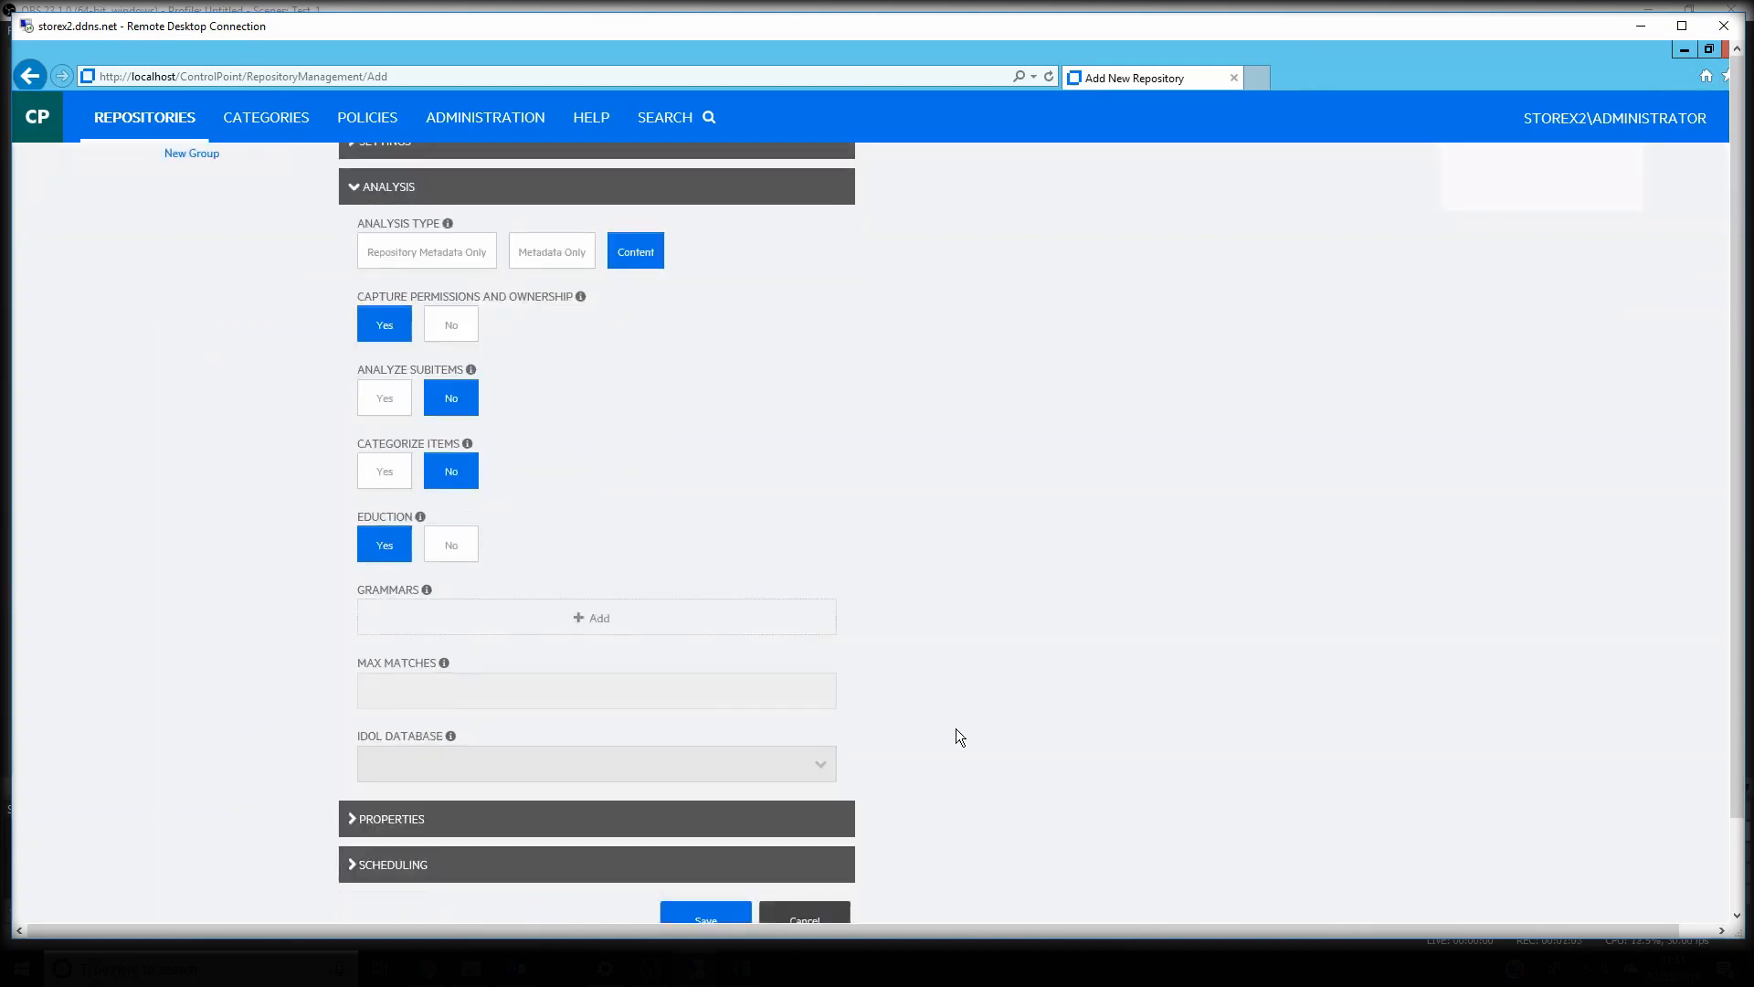
left_click(582, 625)
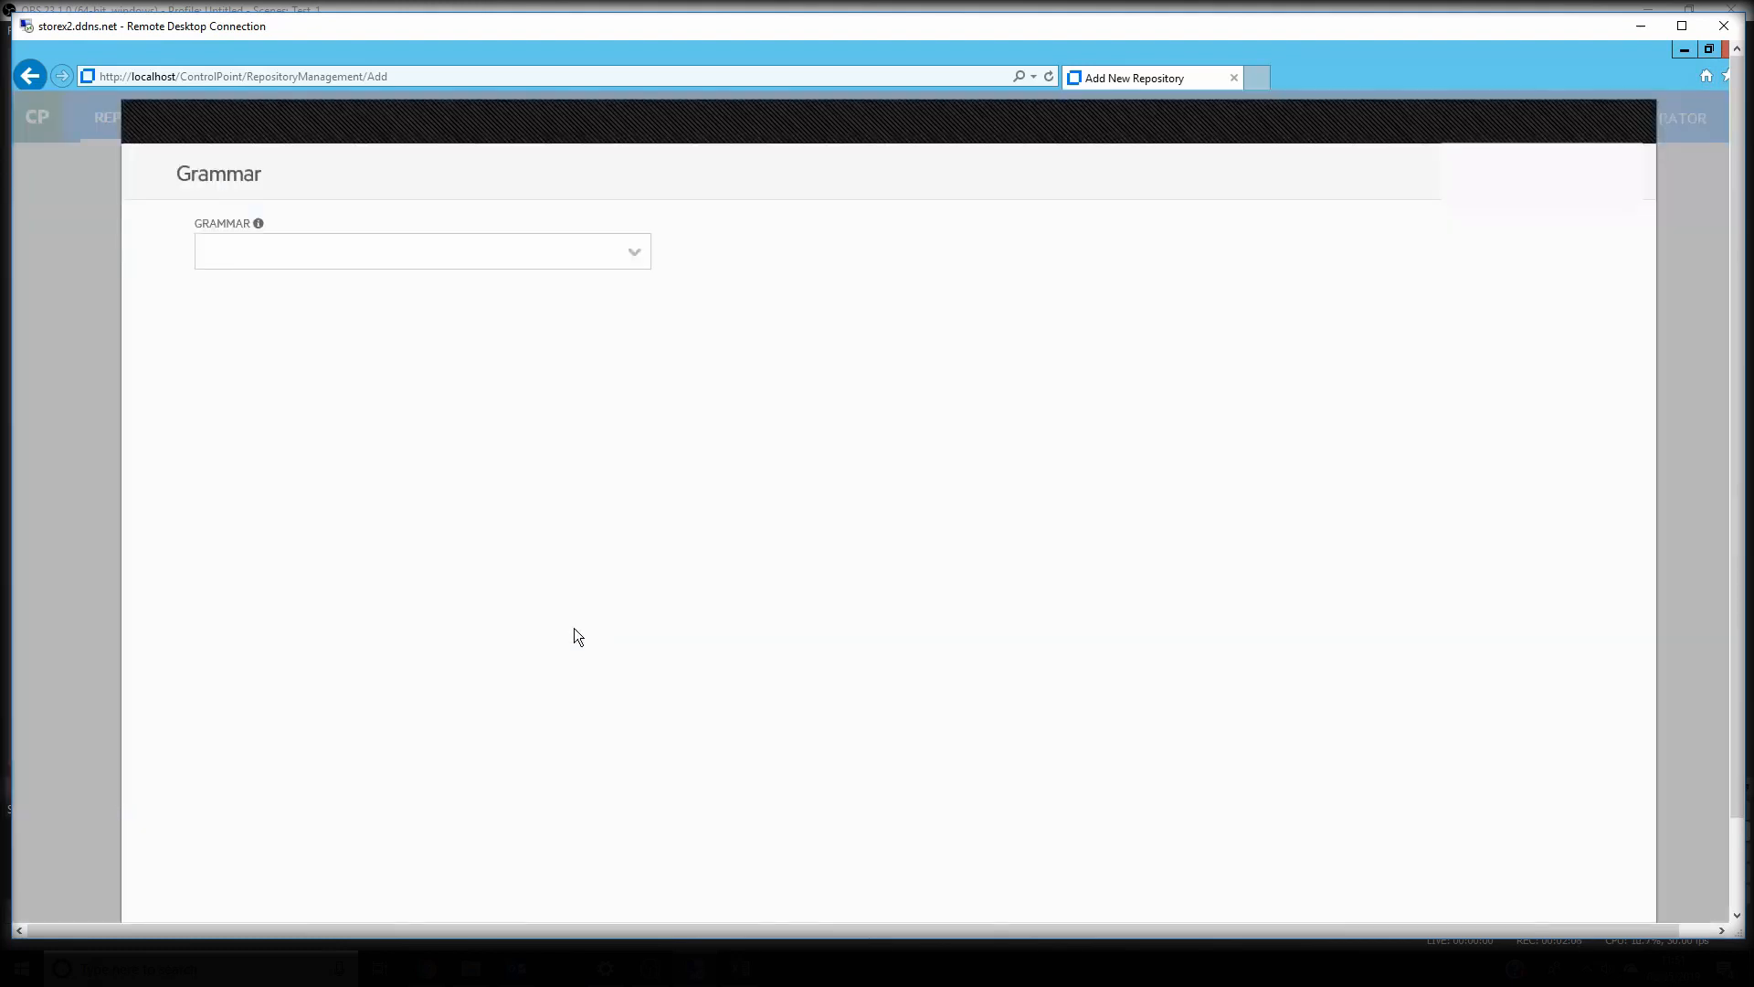
left_click(634, 252)
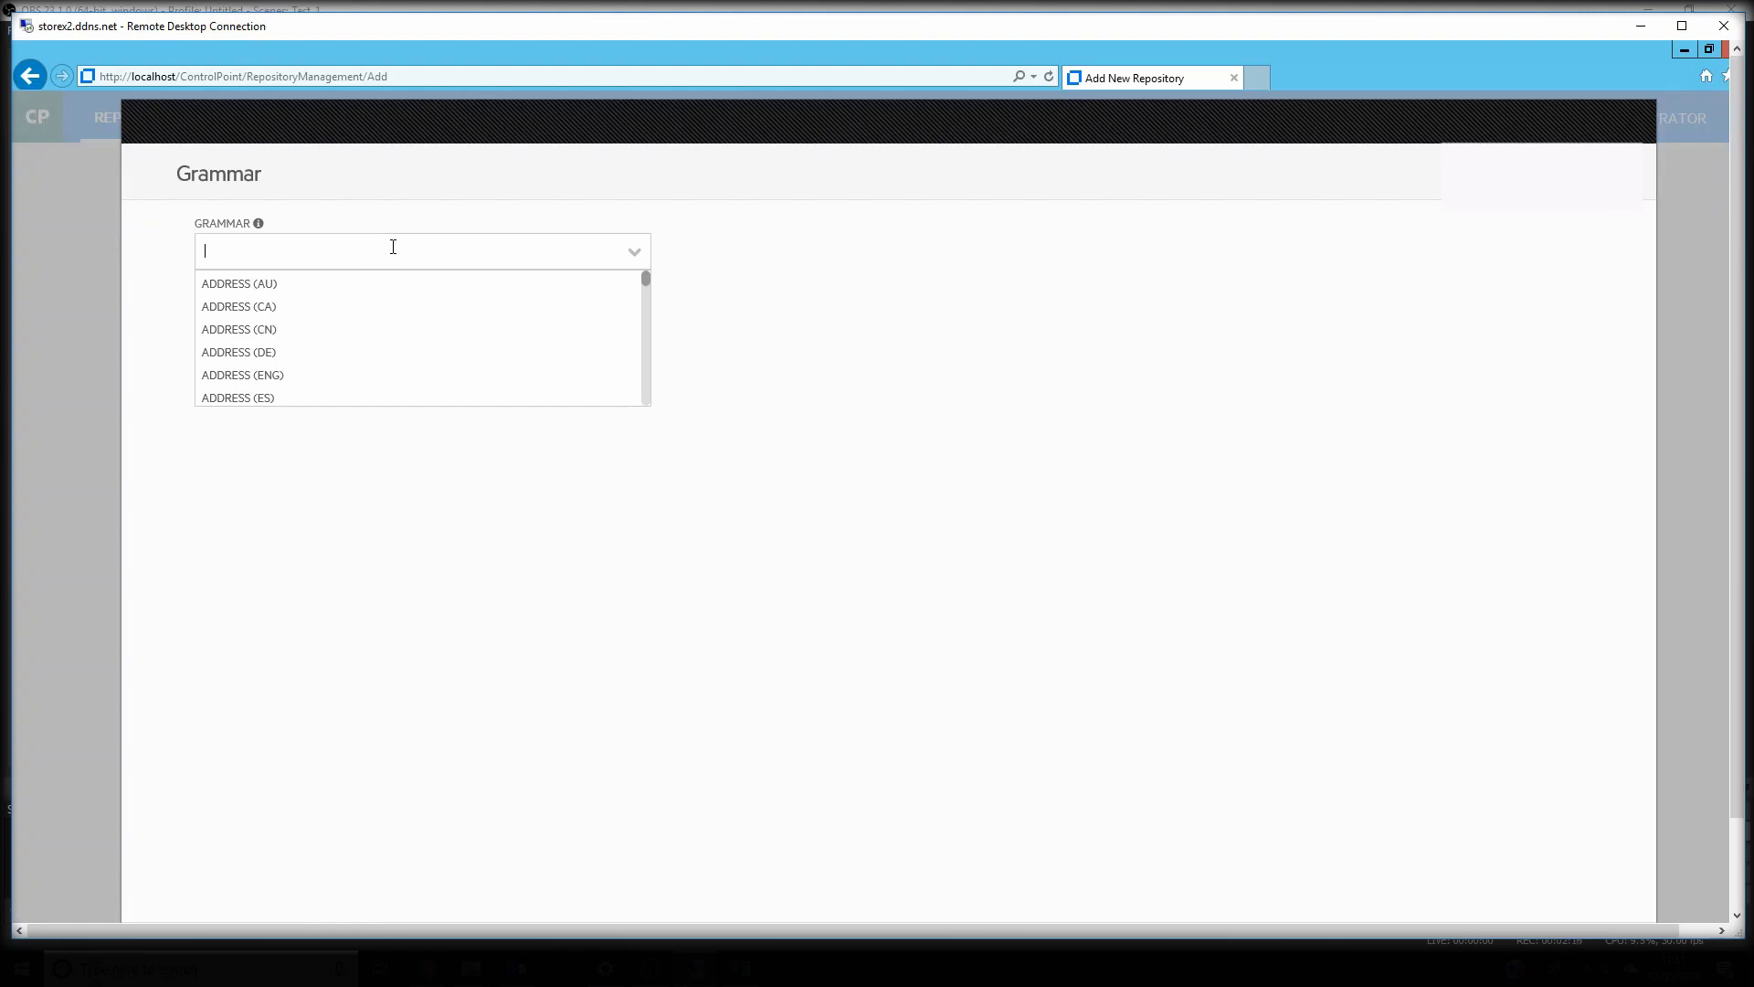
type("nationa")
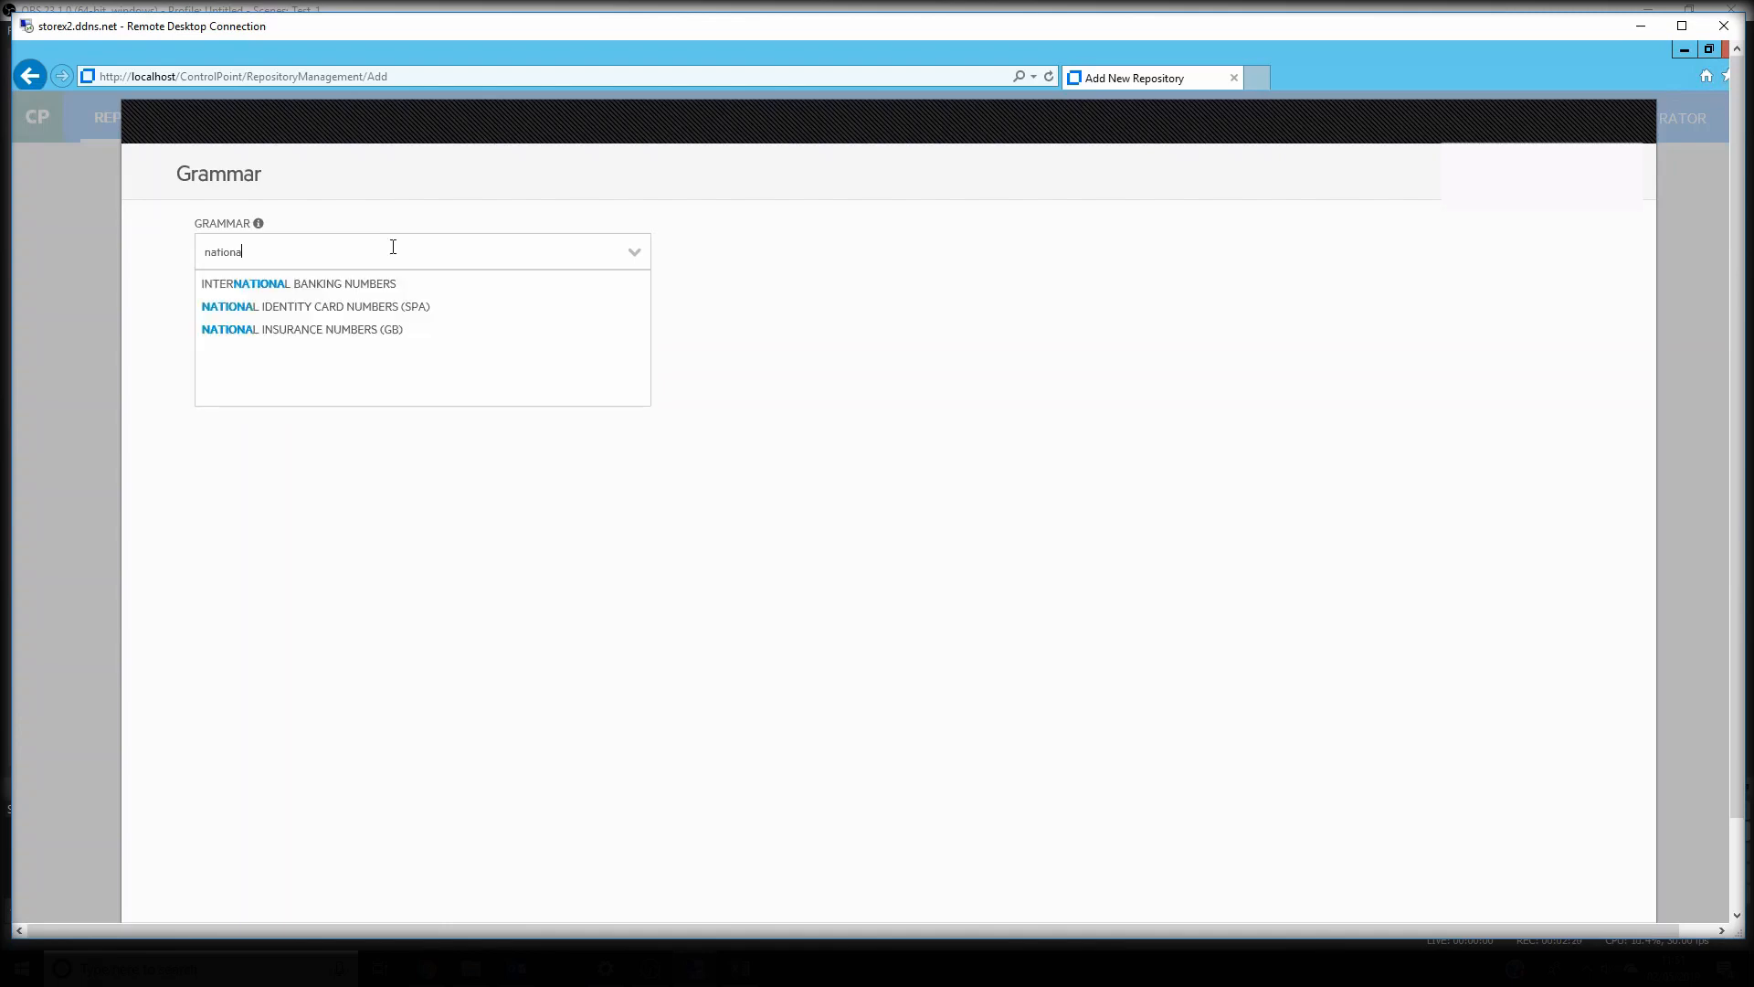
left_click(304, 330)
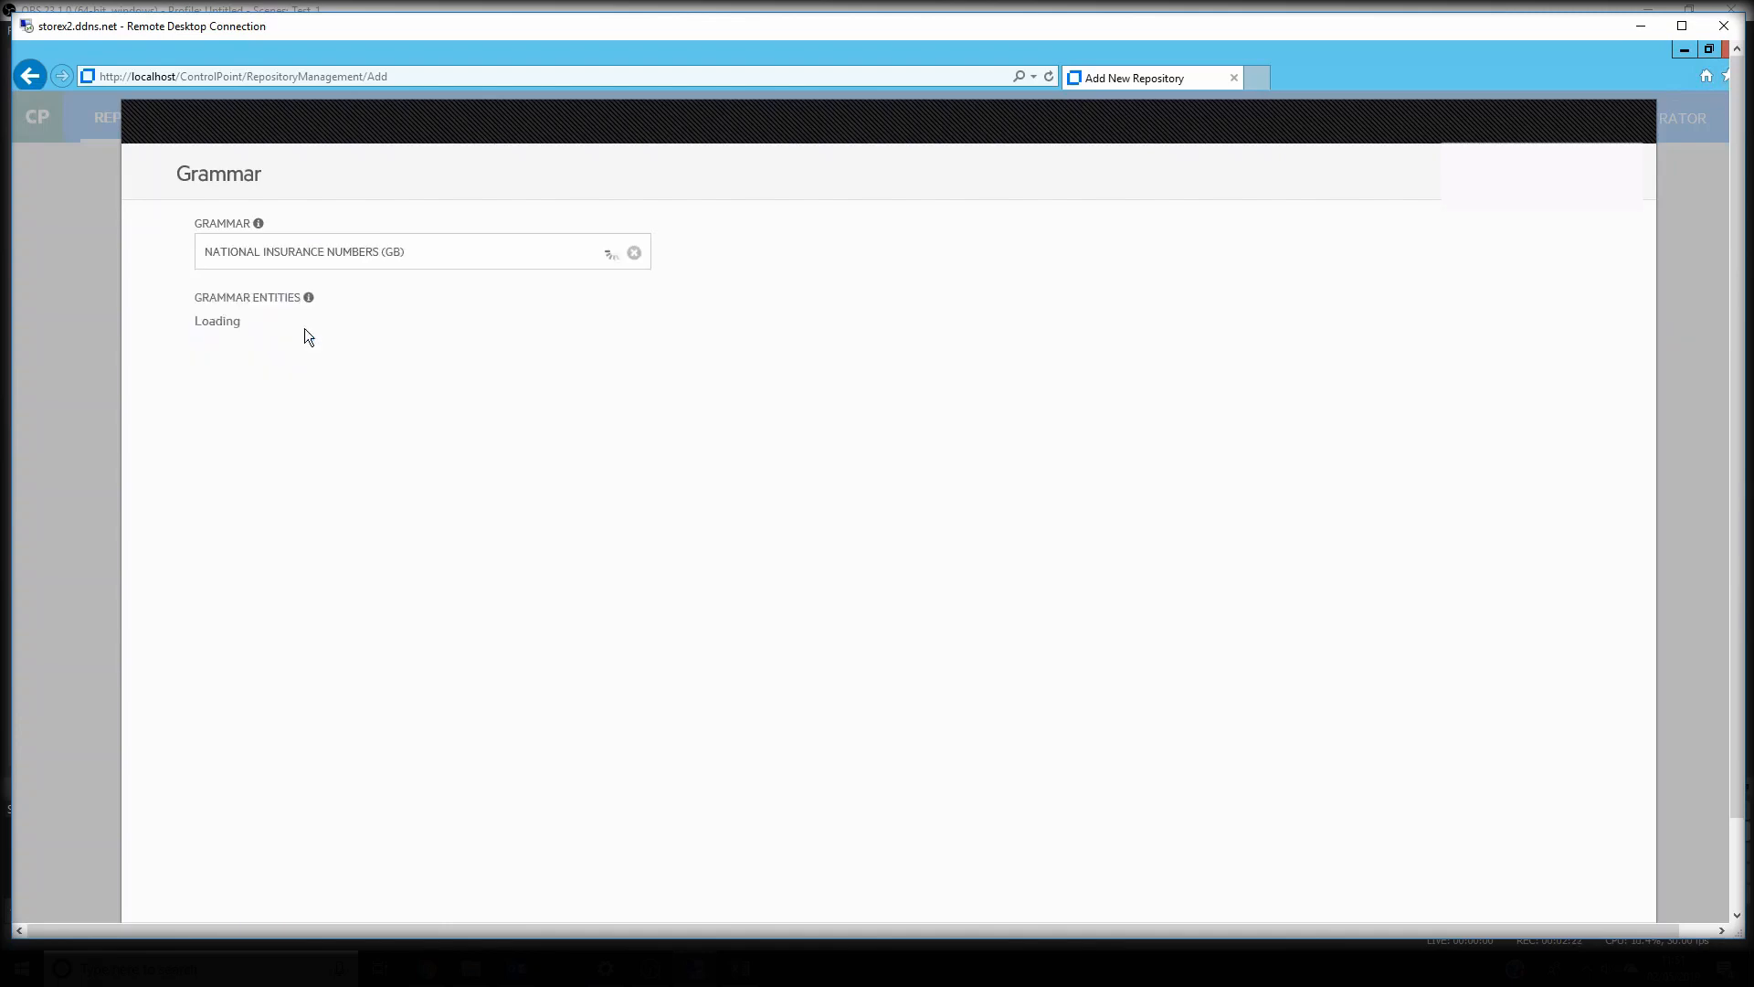
left_click(270, 327)
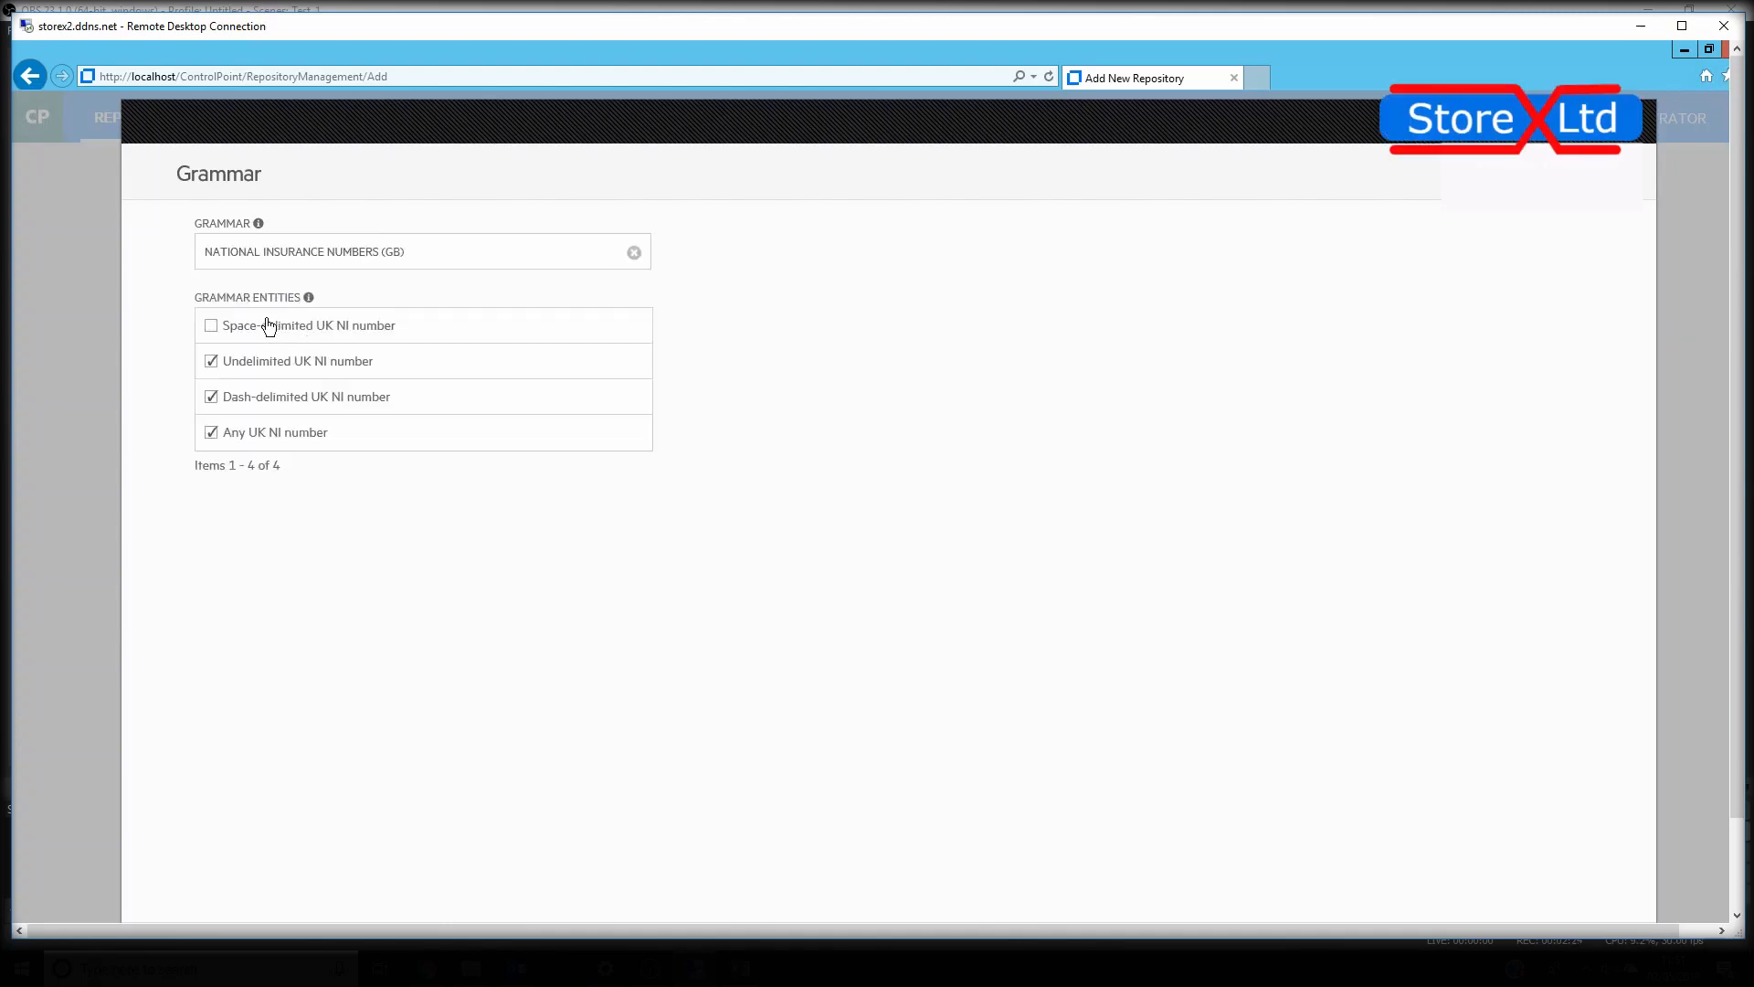
left_click(250, 362)
left_click(255, 399)
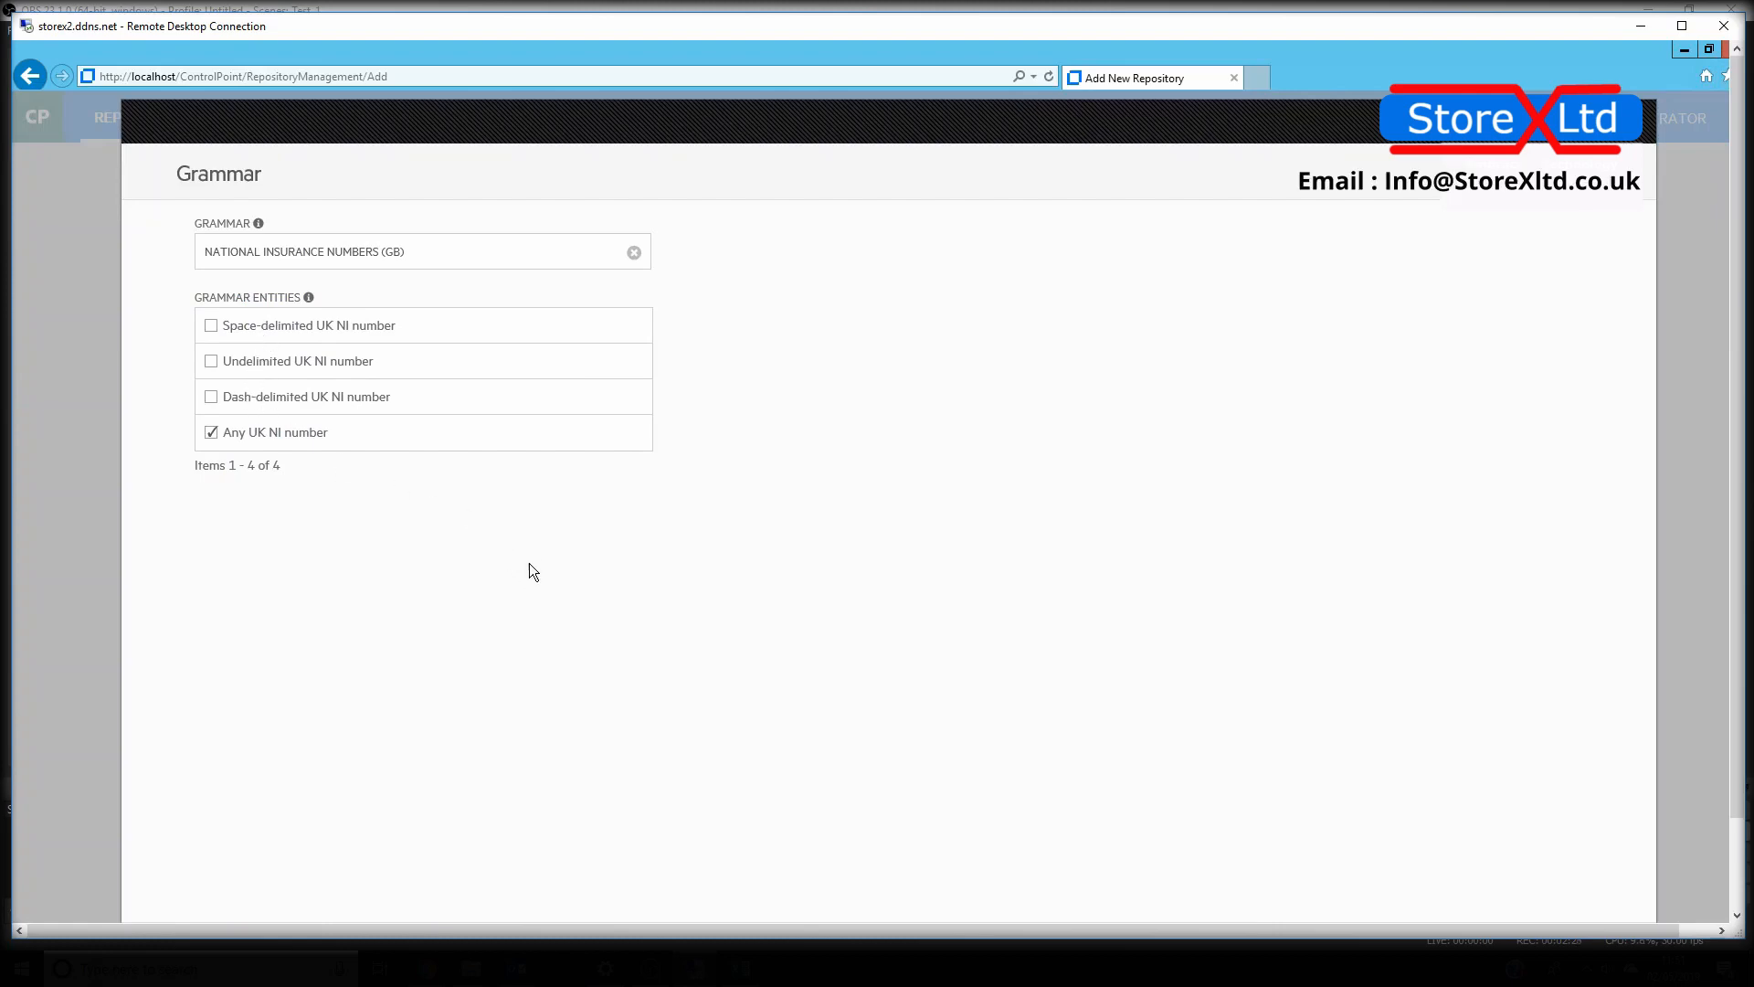
left_click_drag(1735, 704, 1726, 770)
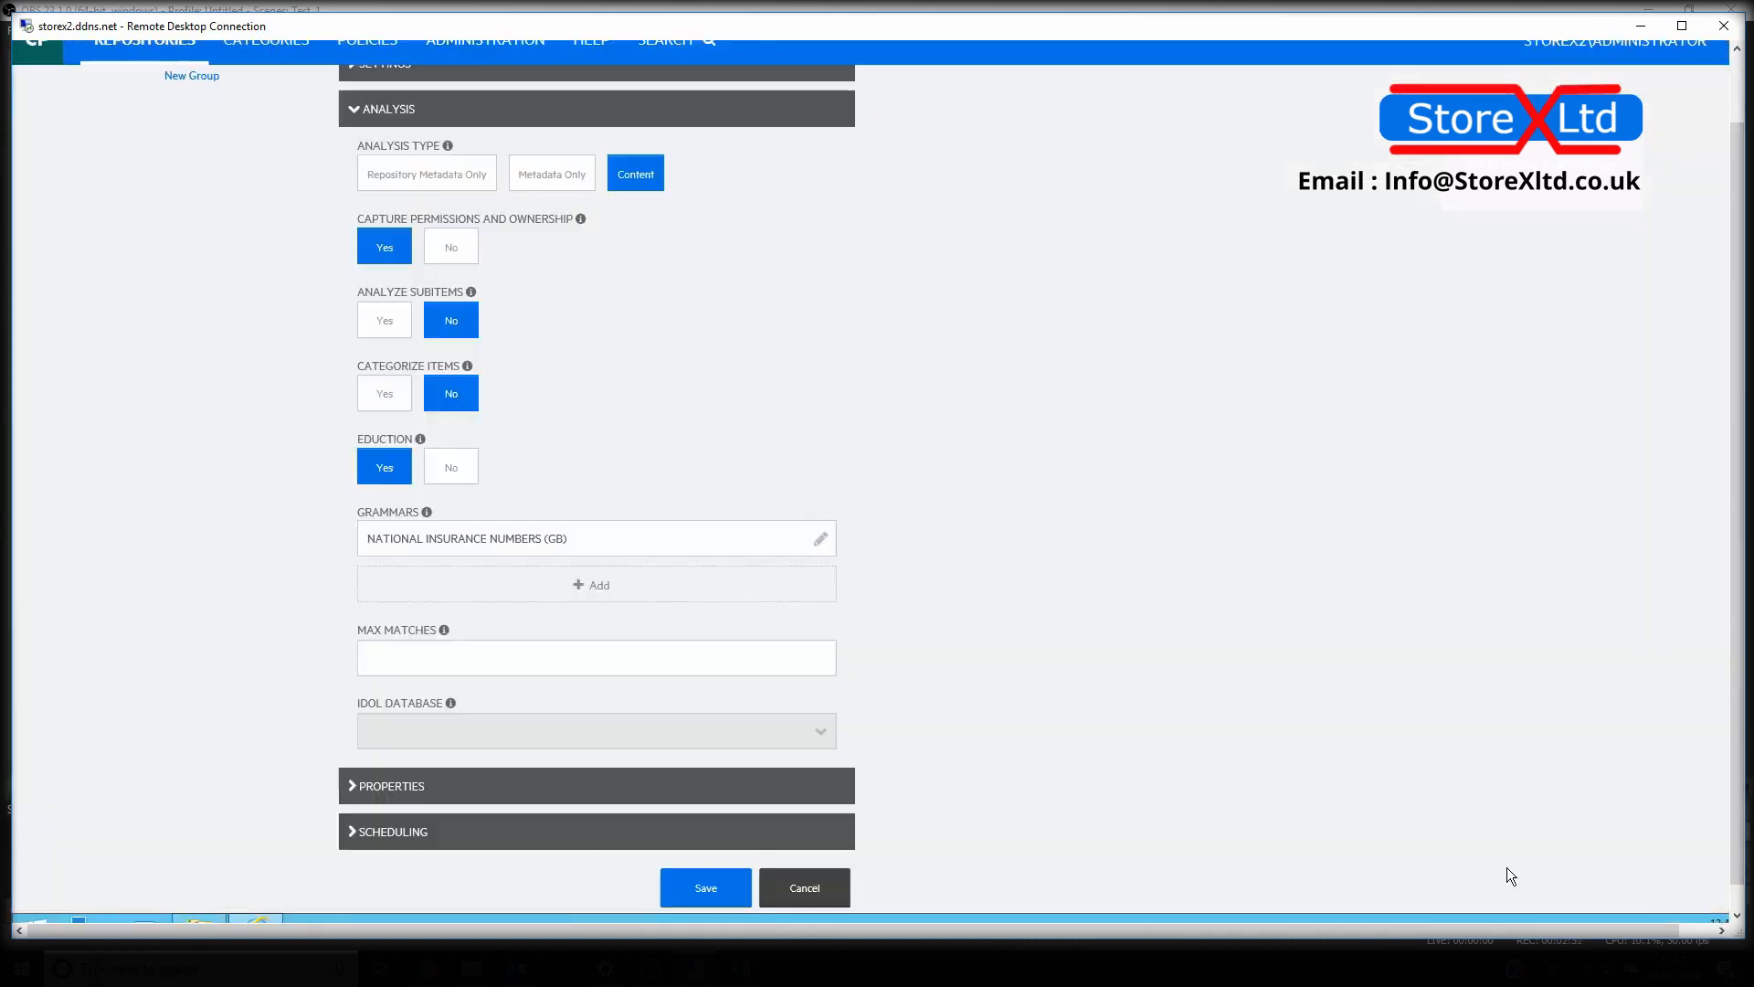
left_click(1499, 873)
Add the ADDRESS (GB) grammar with only the UK post code entity selected
left_click(600, 585)
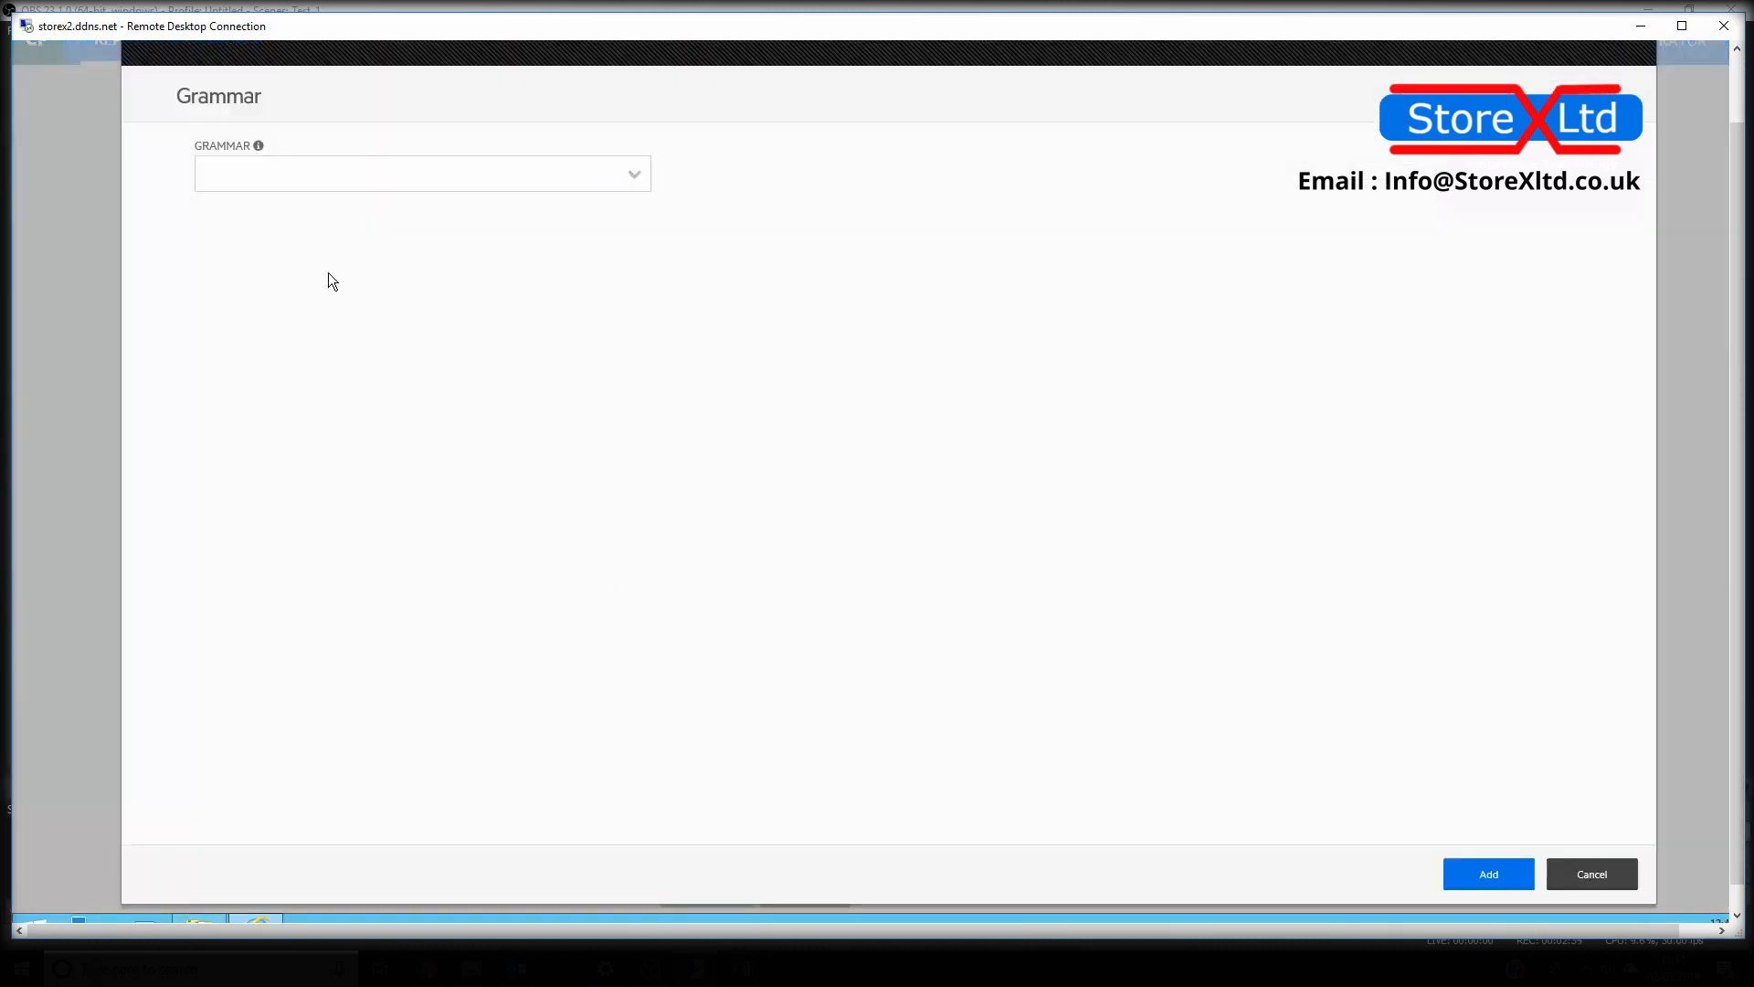
left_click(633, 175)
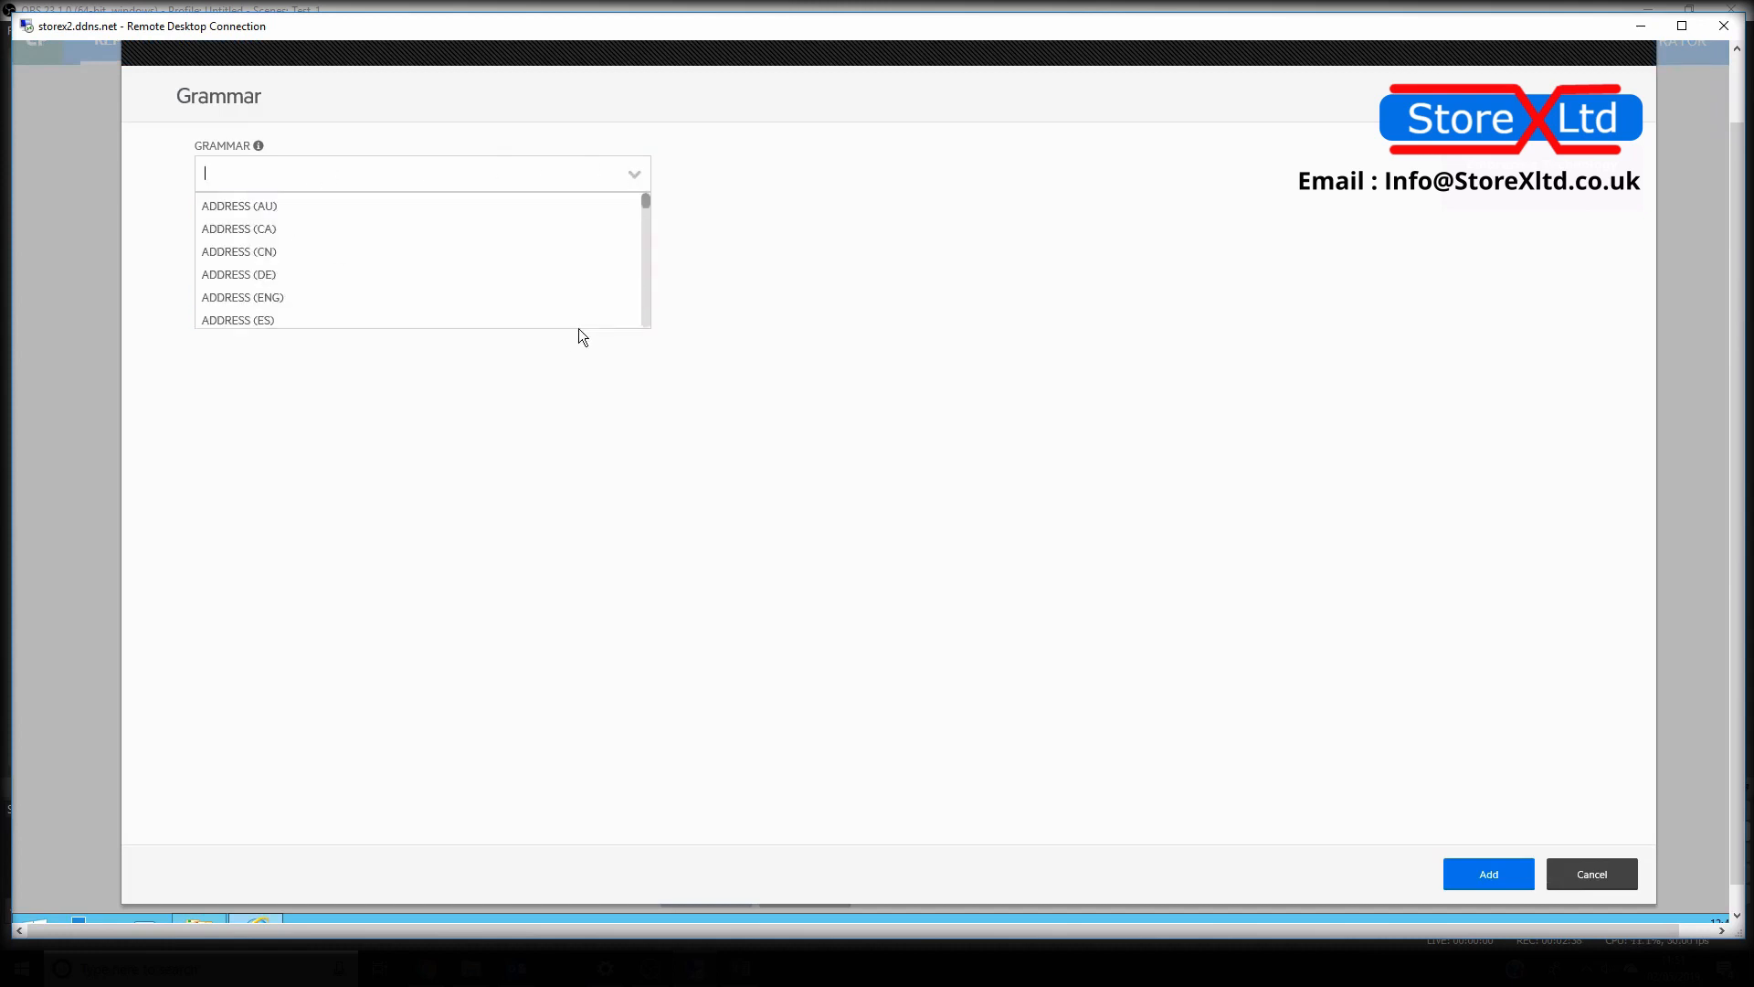
left_click_drag(648, 215, 243, 172)
type("address")
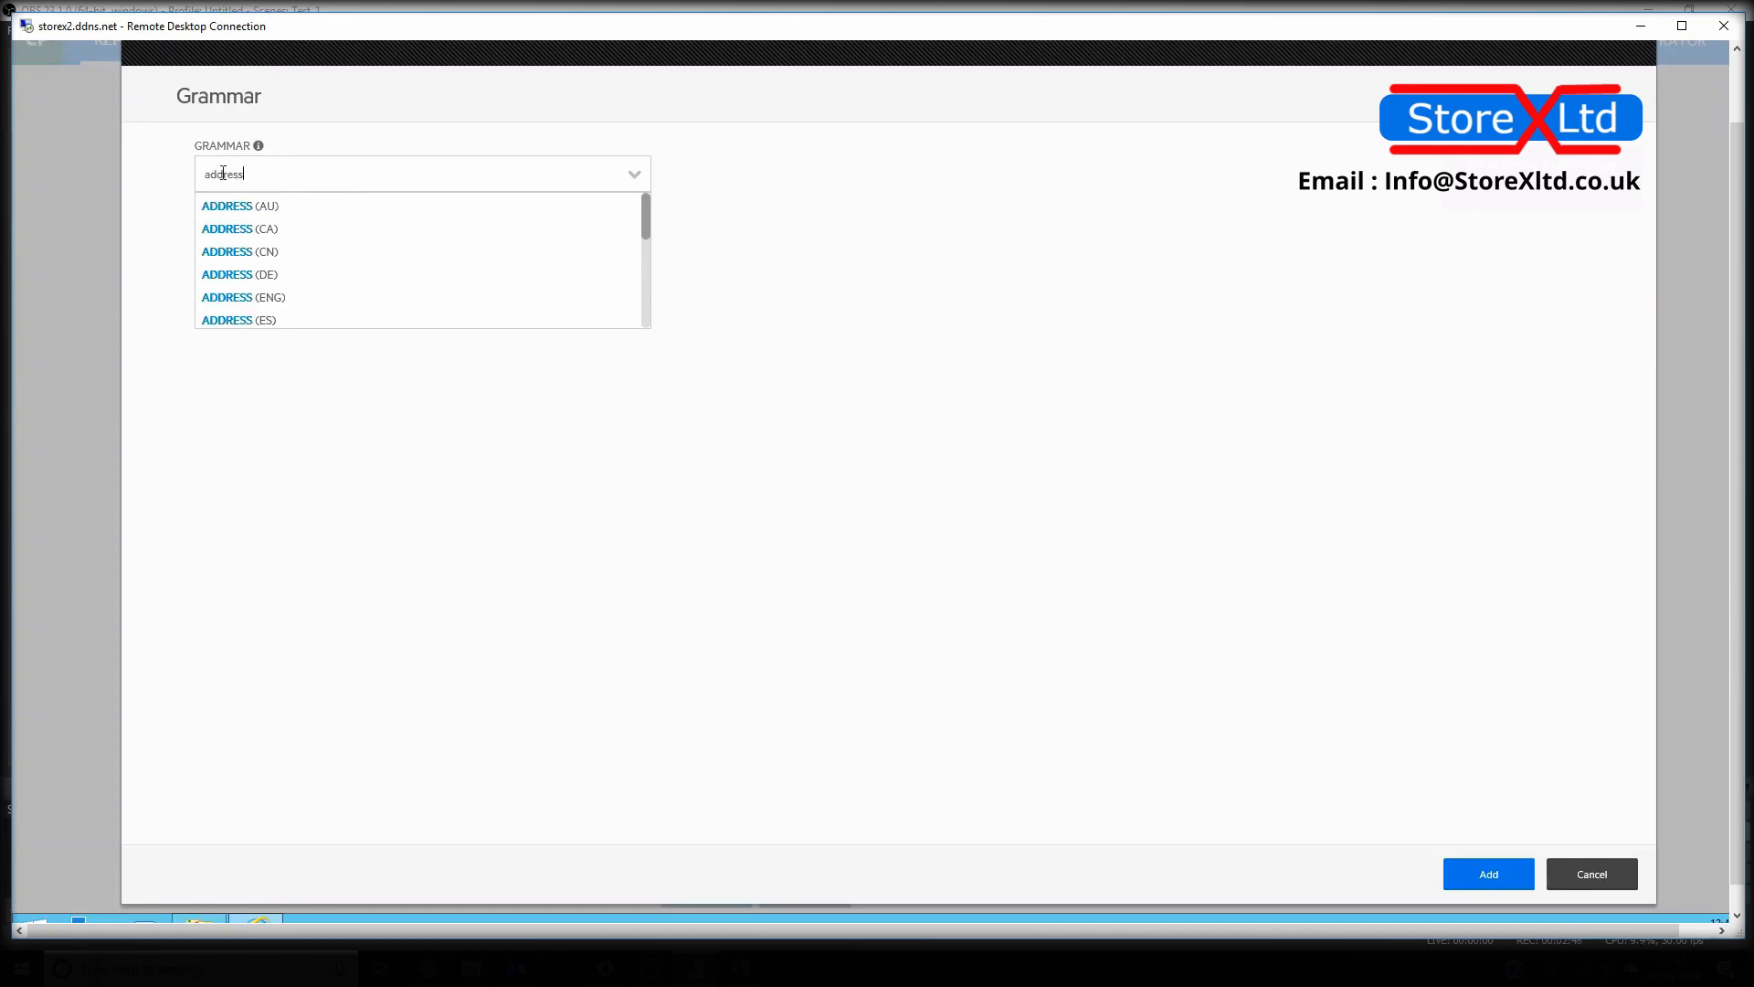
left_click_drag(650, 217, 637, 242)
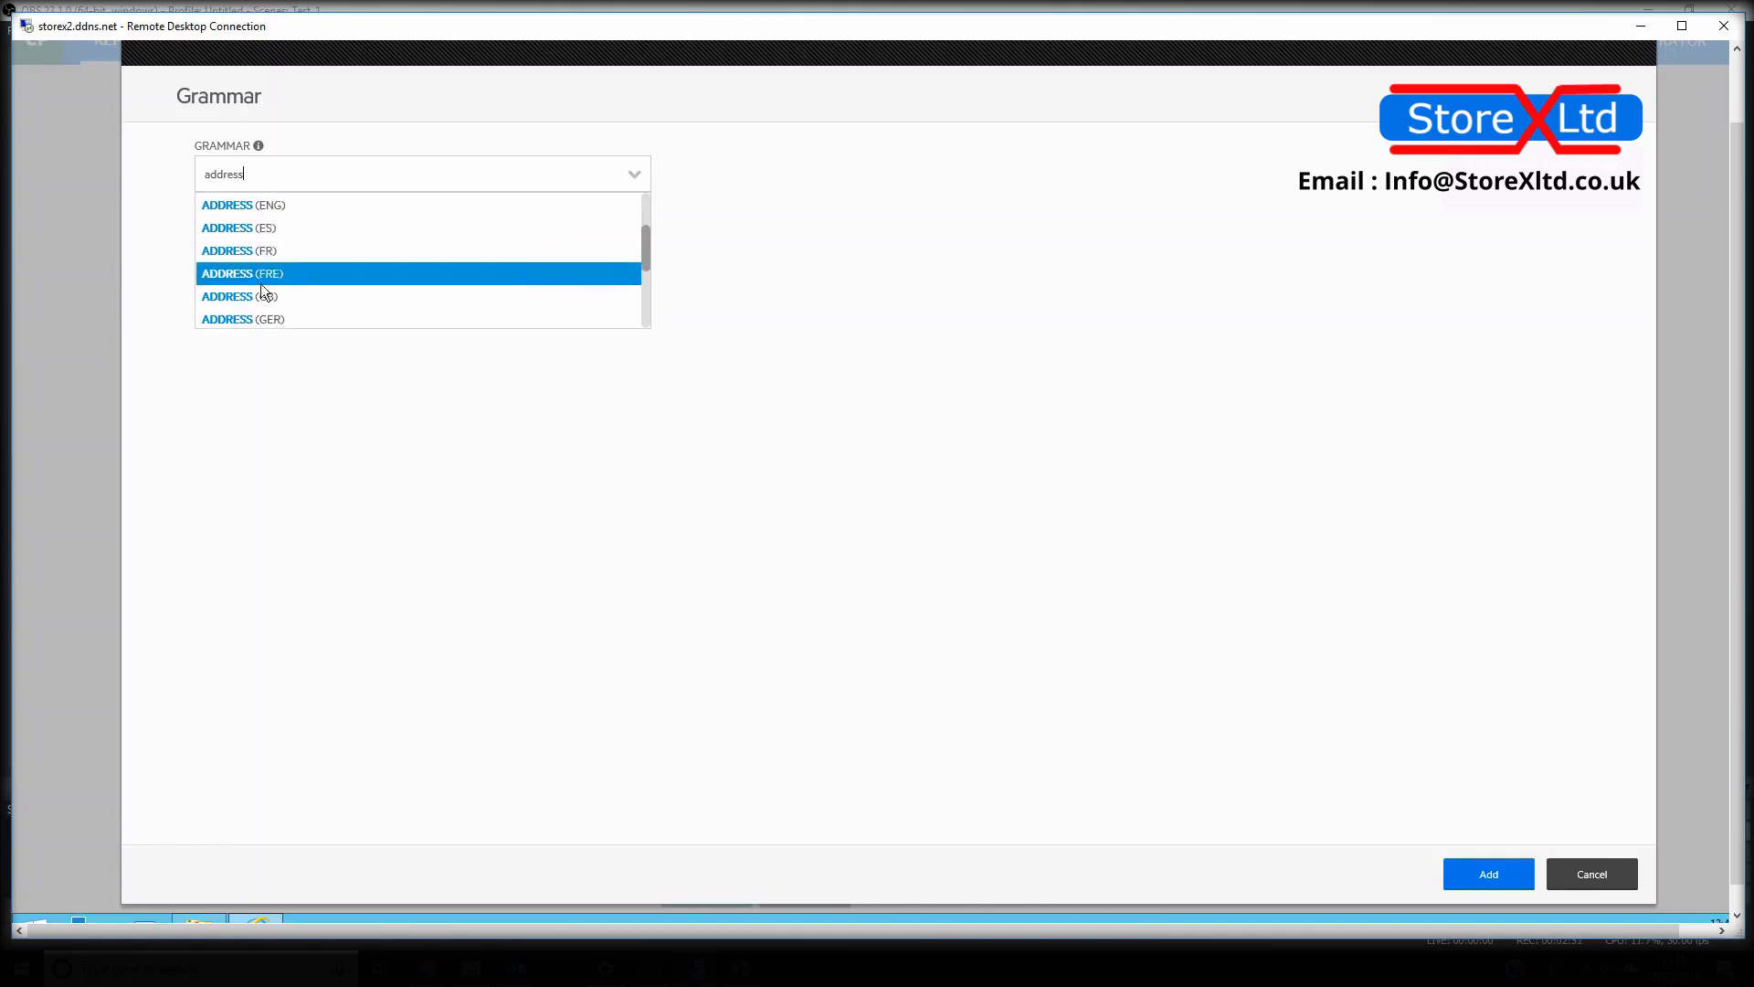
left_click(241, 298)
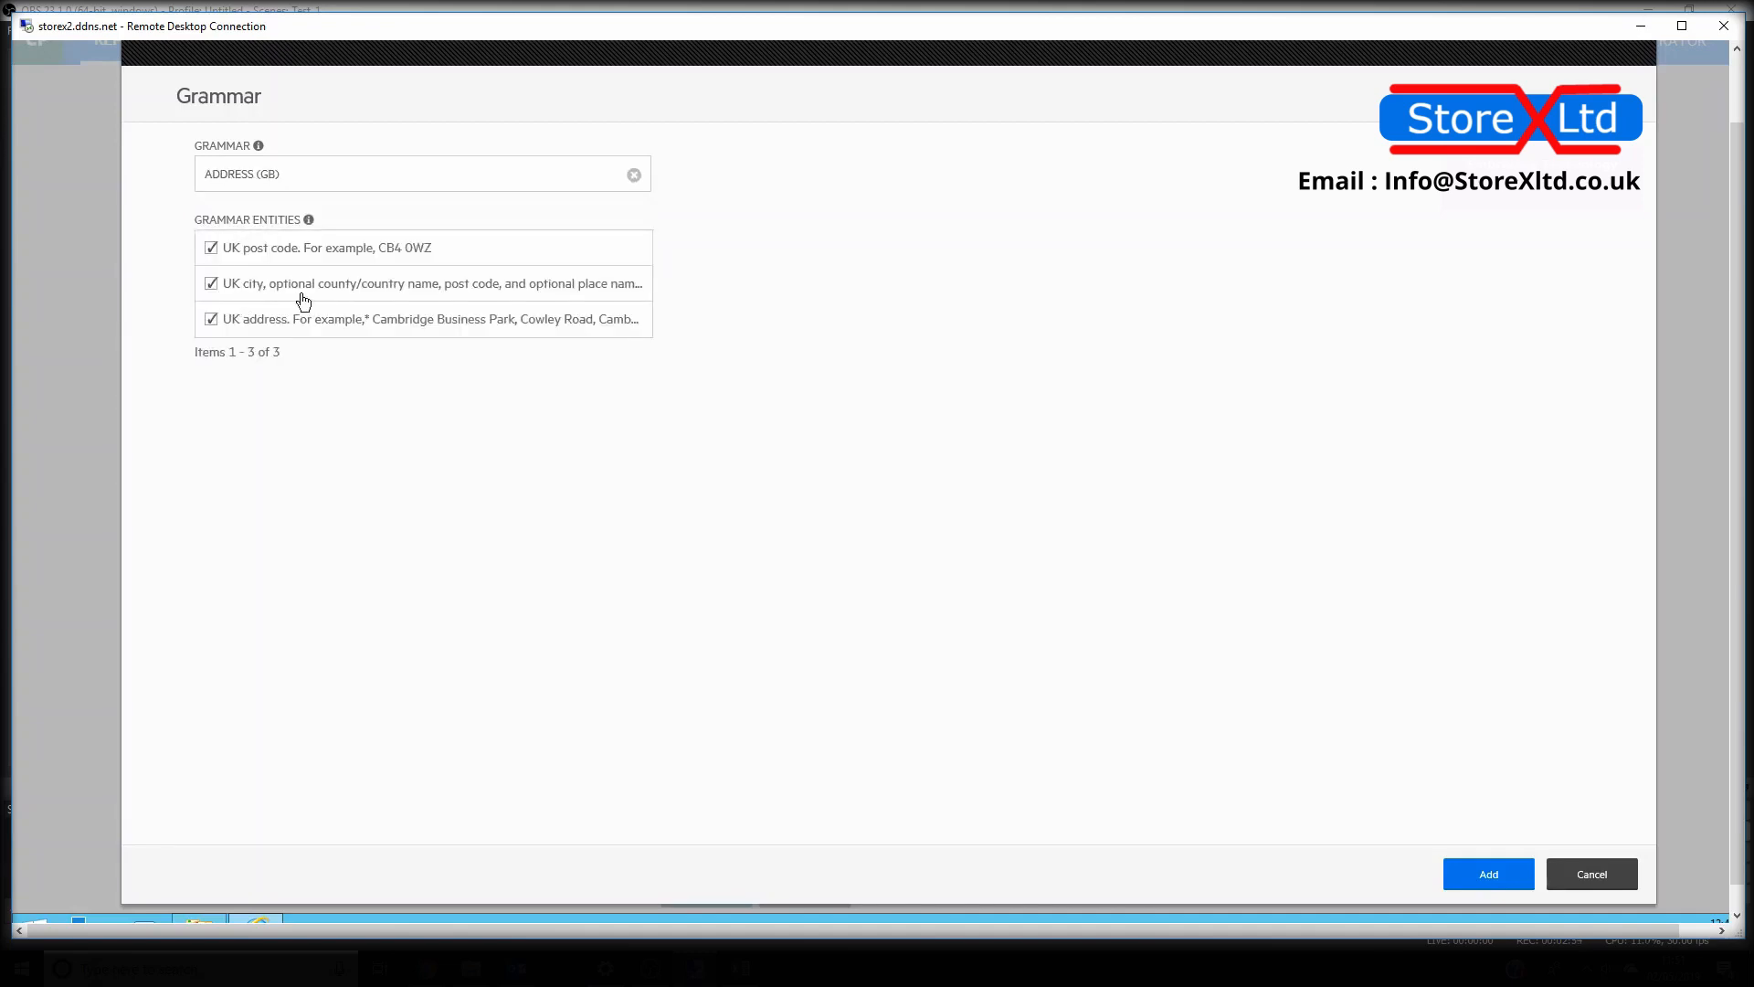
left_click(229, 291)
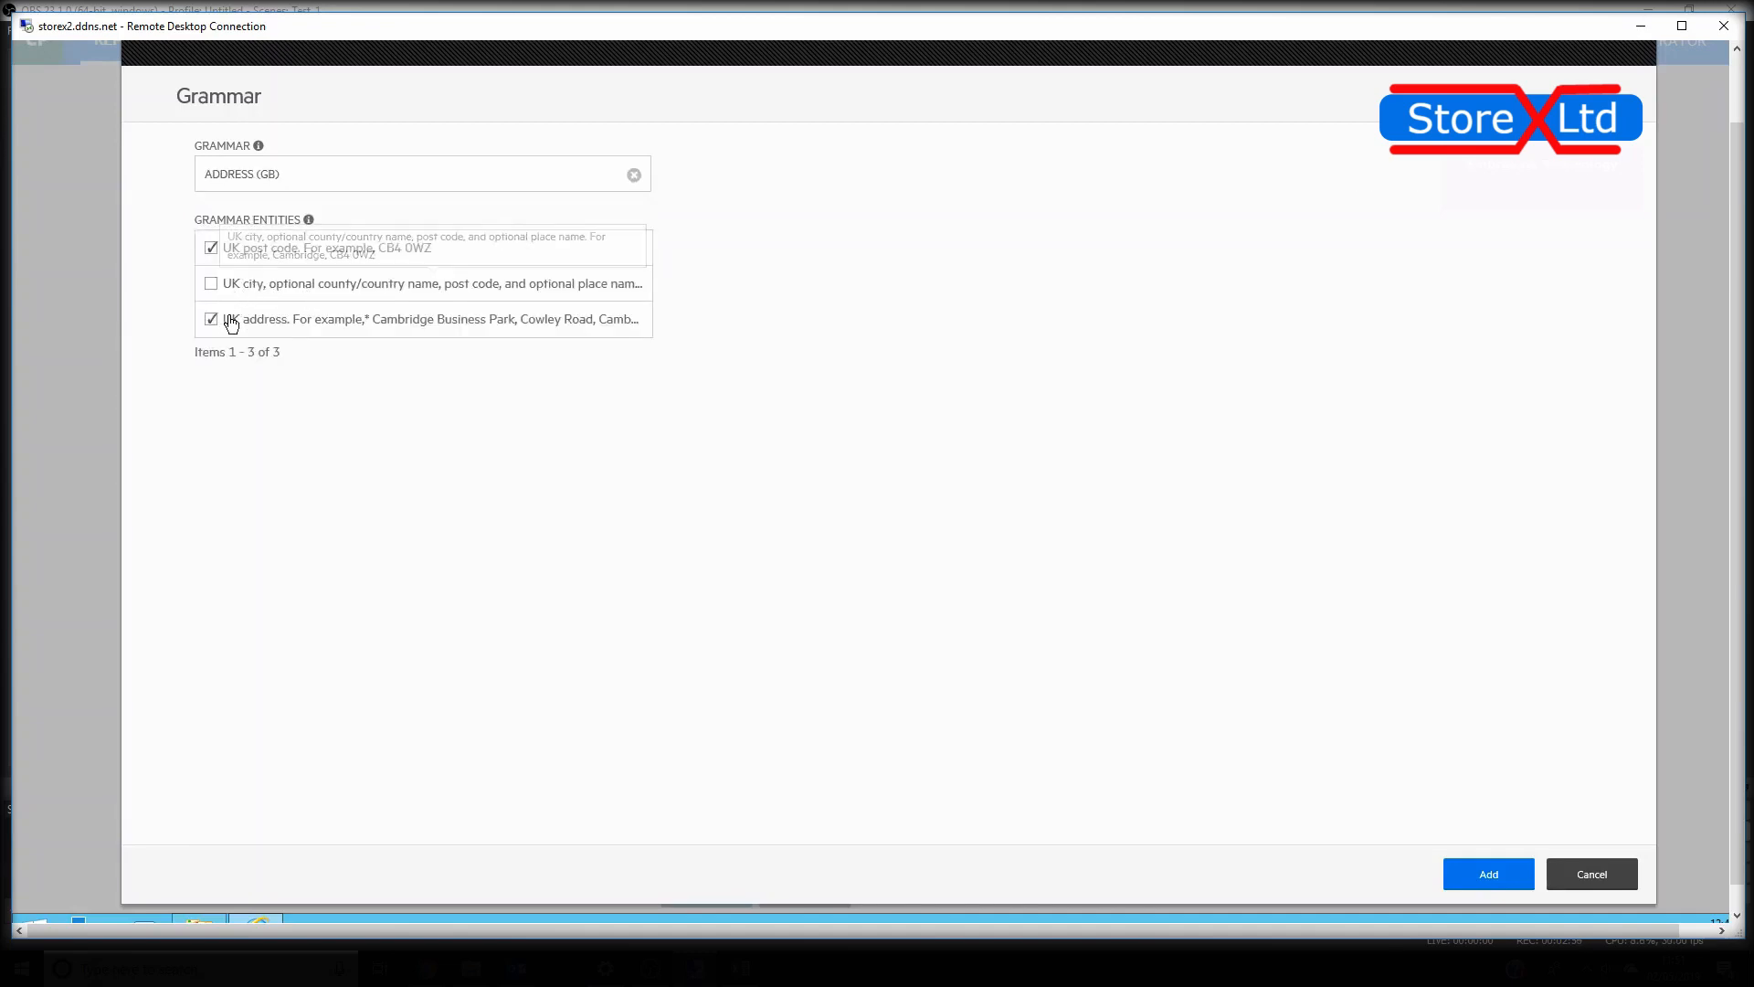
left_click(227, 324)
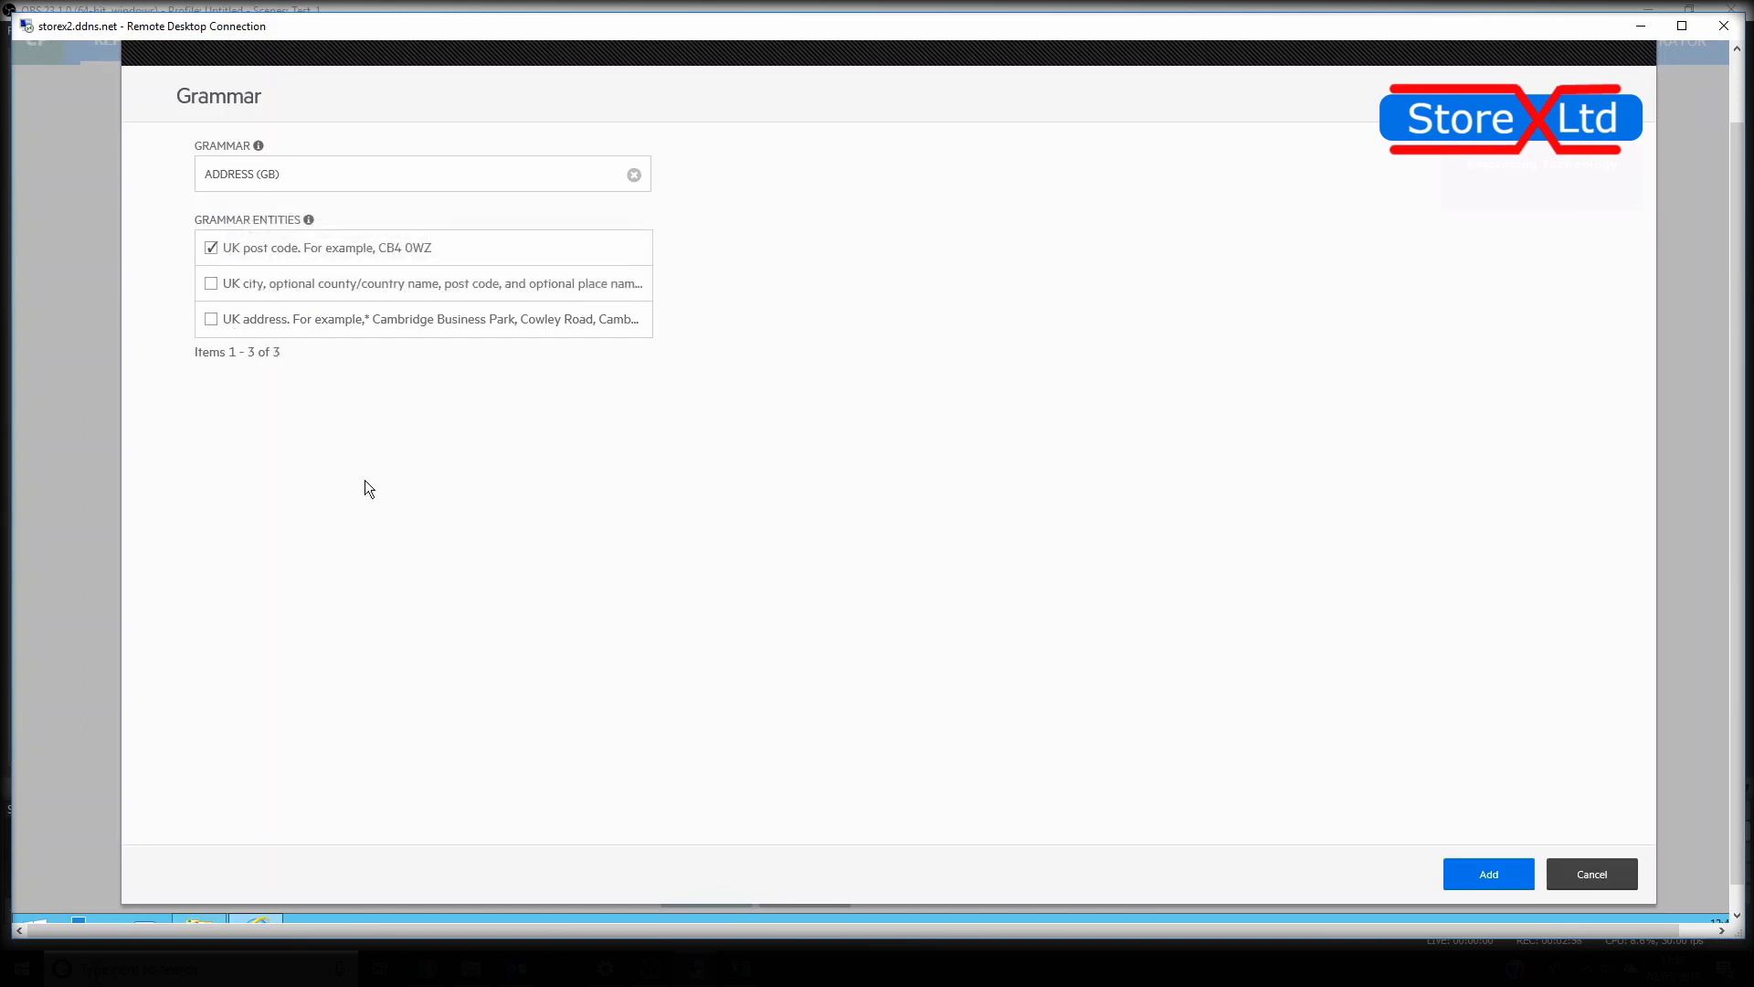
left_click(1497, 875)
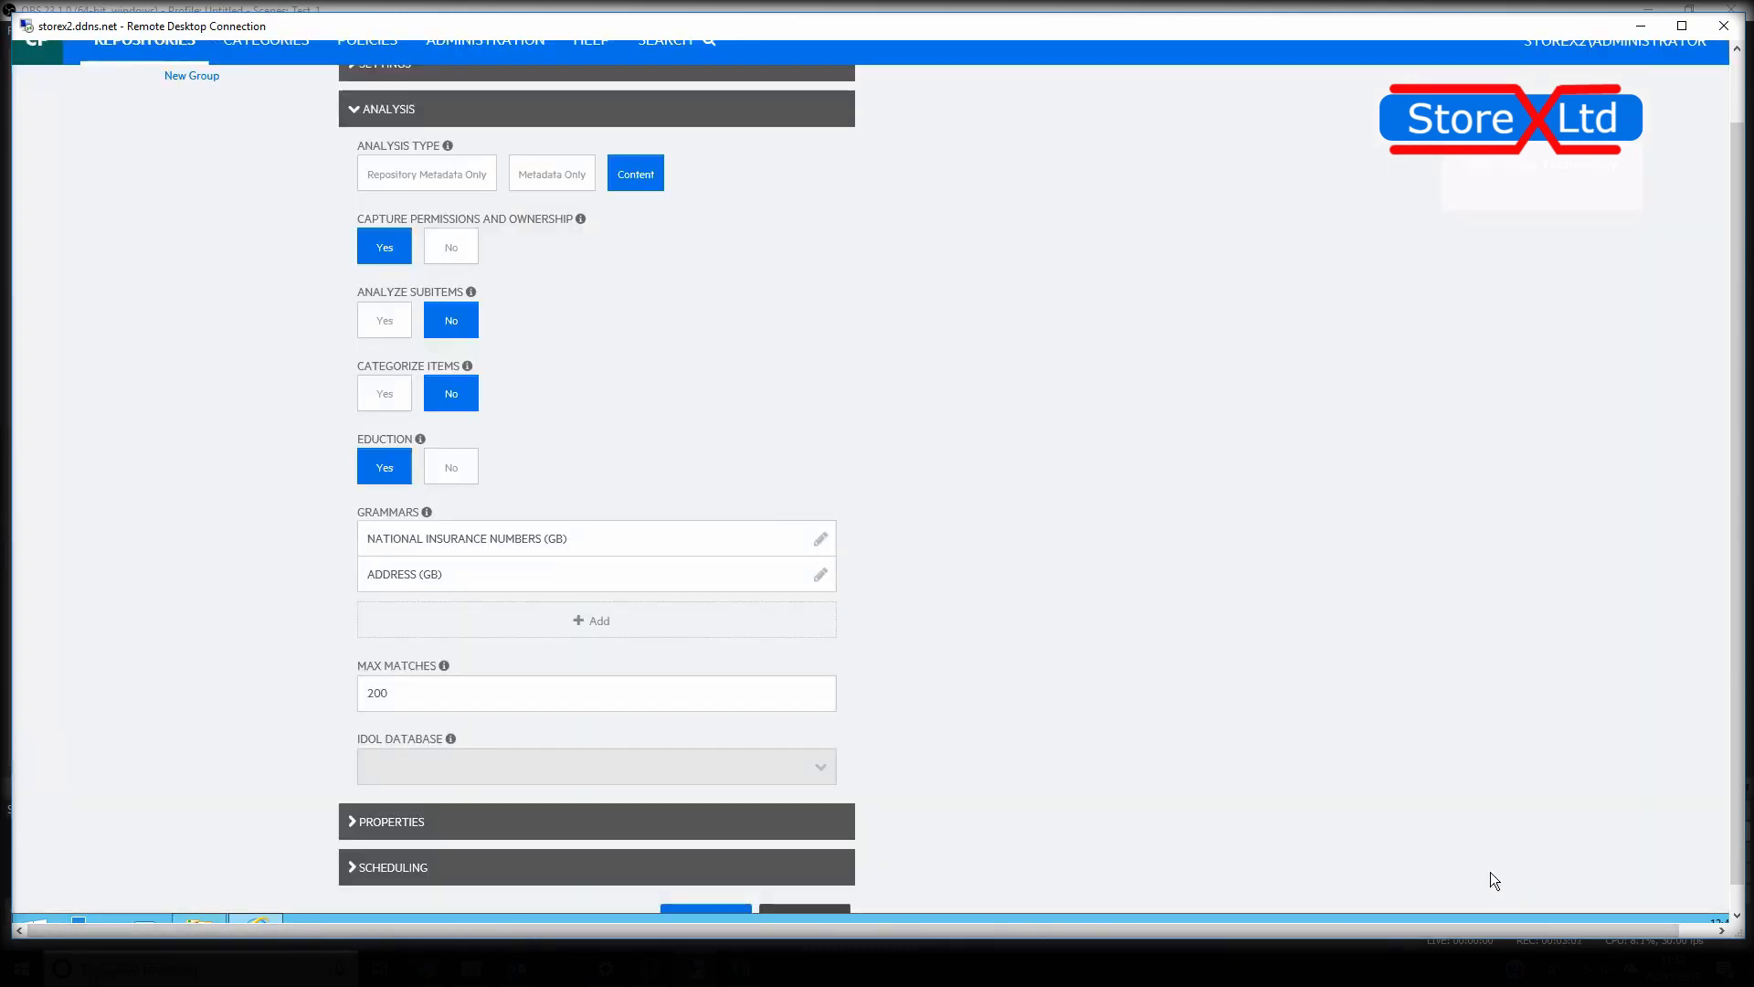
Start another Eduction grammar and choose PERSONAL IDENTITY INFOMATION for it
left_click(577, 622)
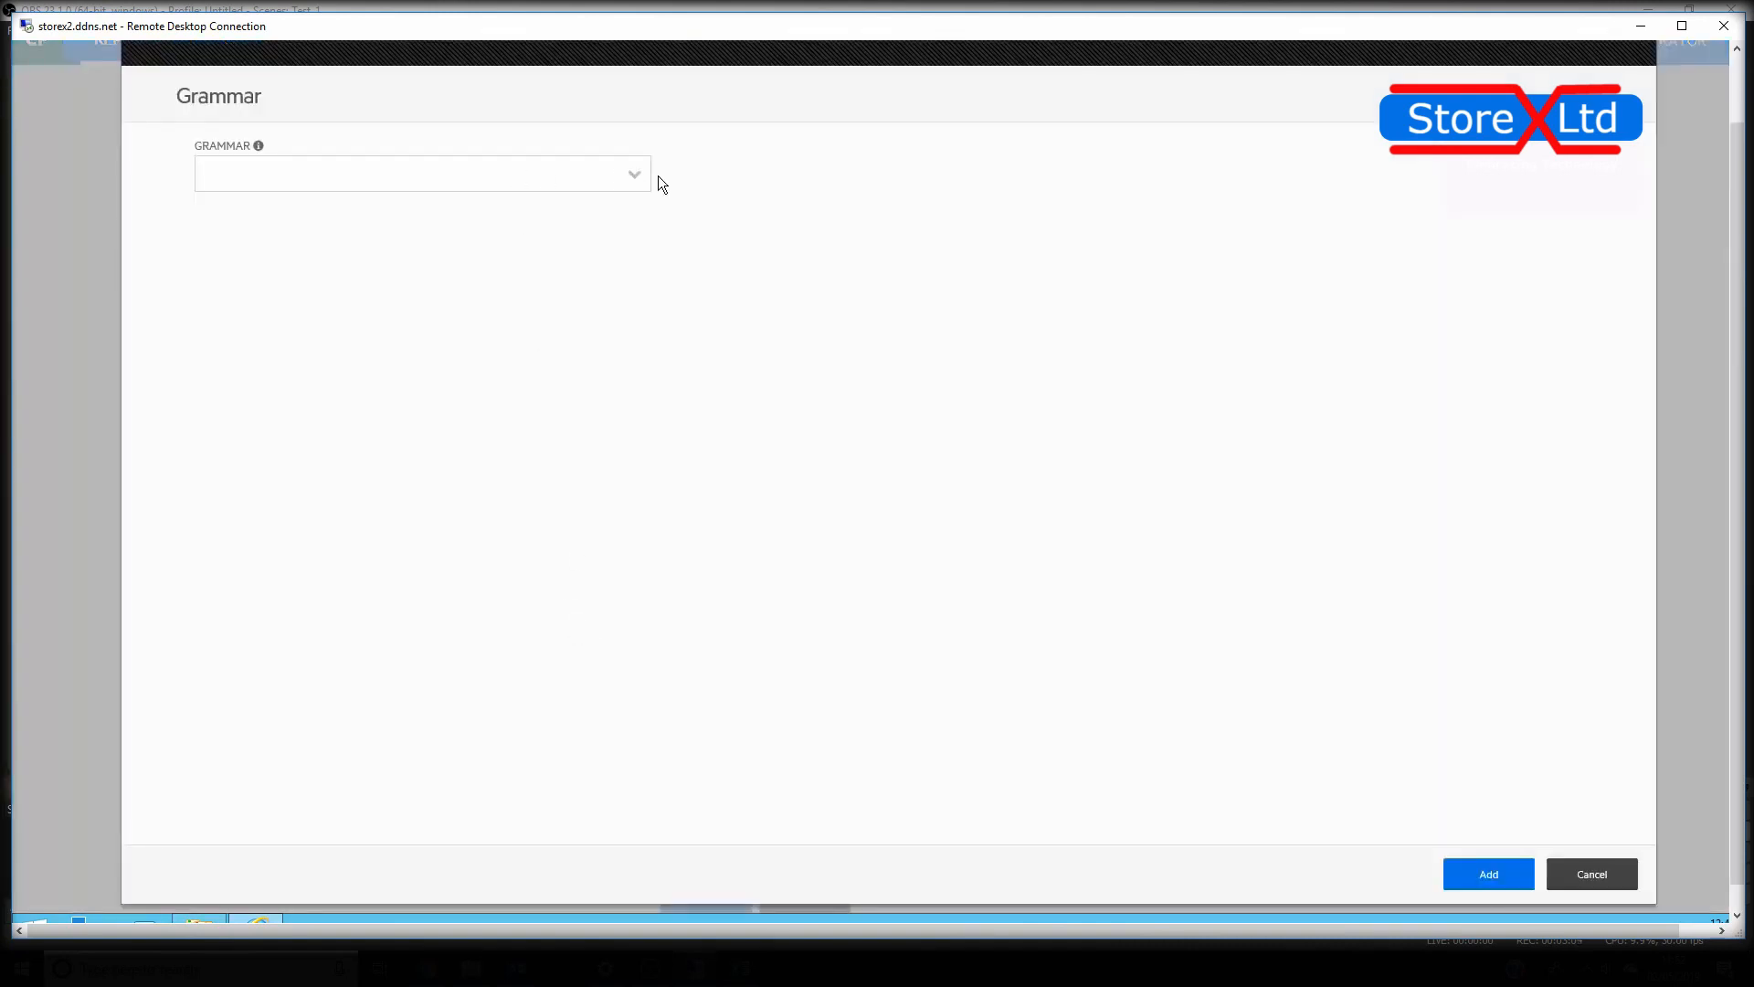
left_click(634, 175)
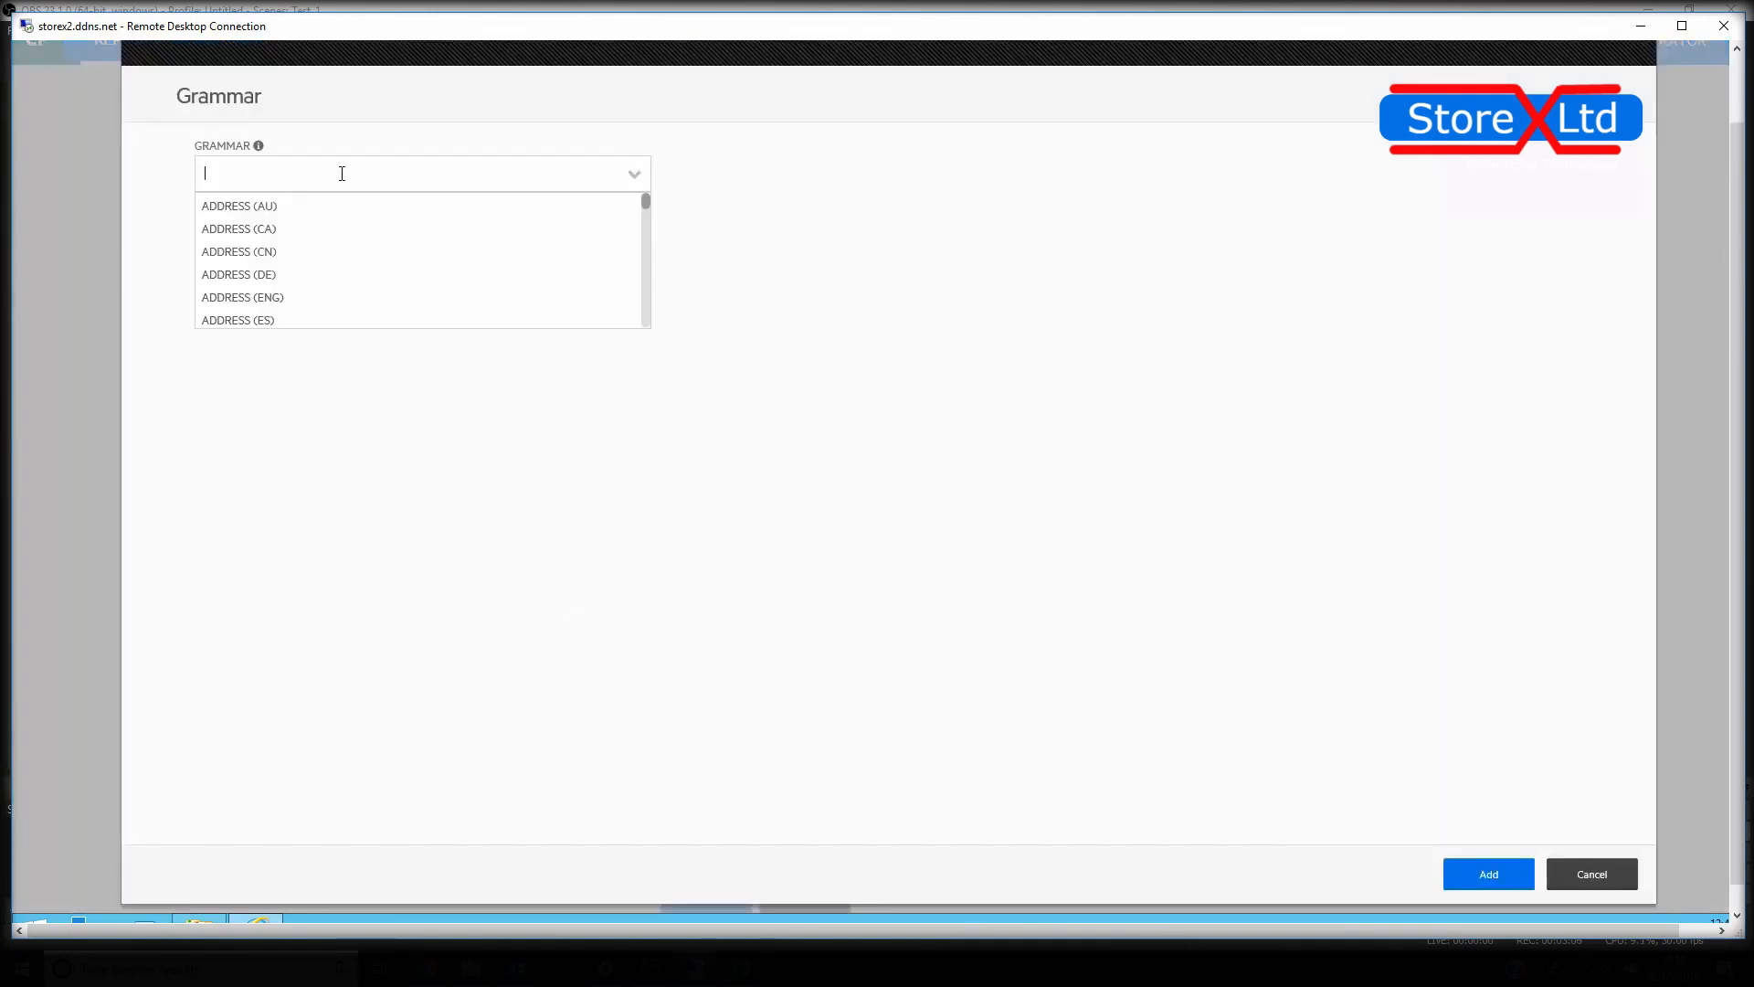
type("perso")
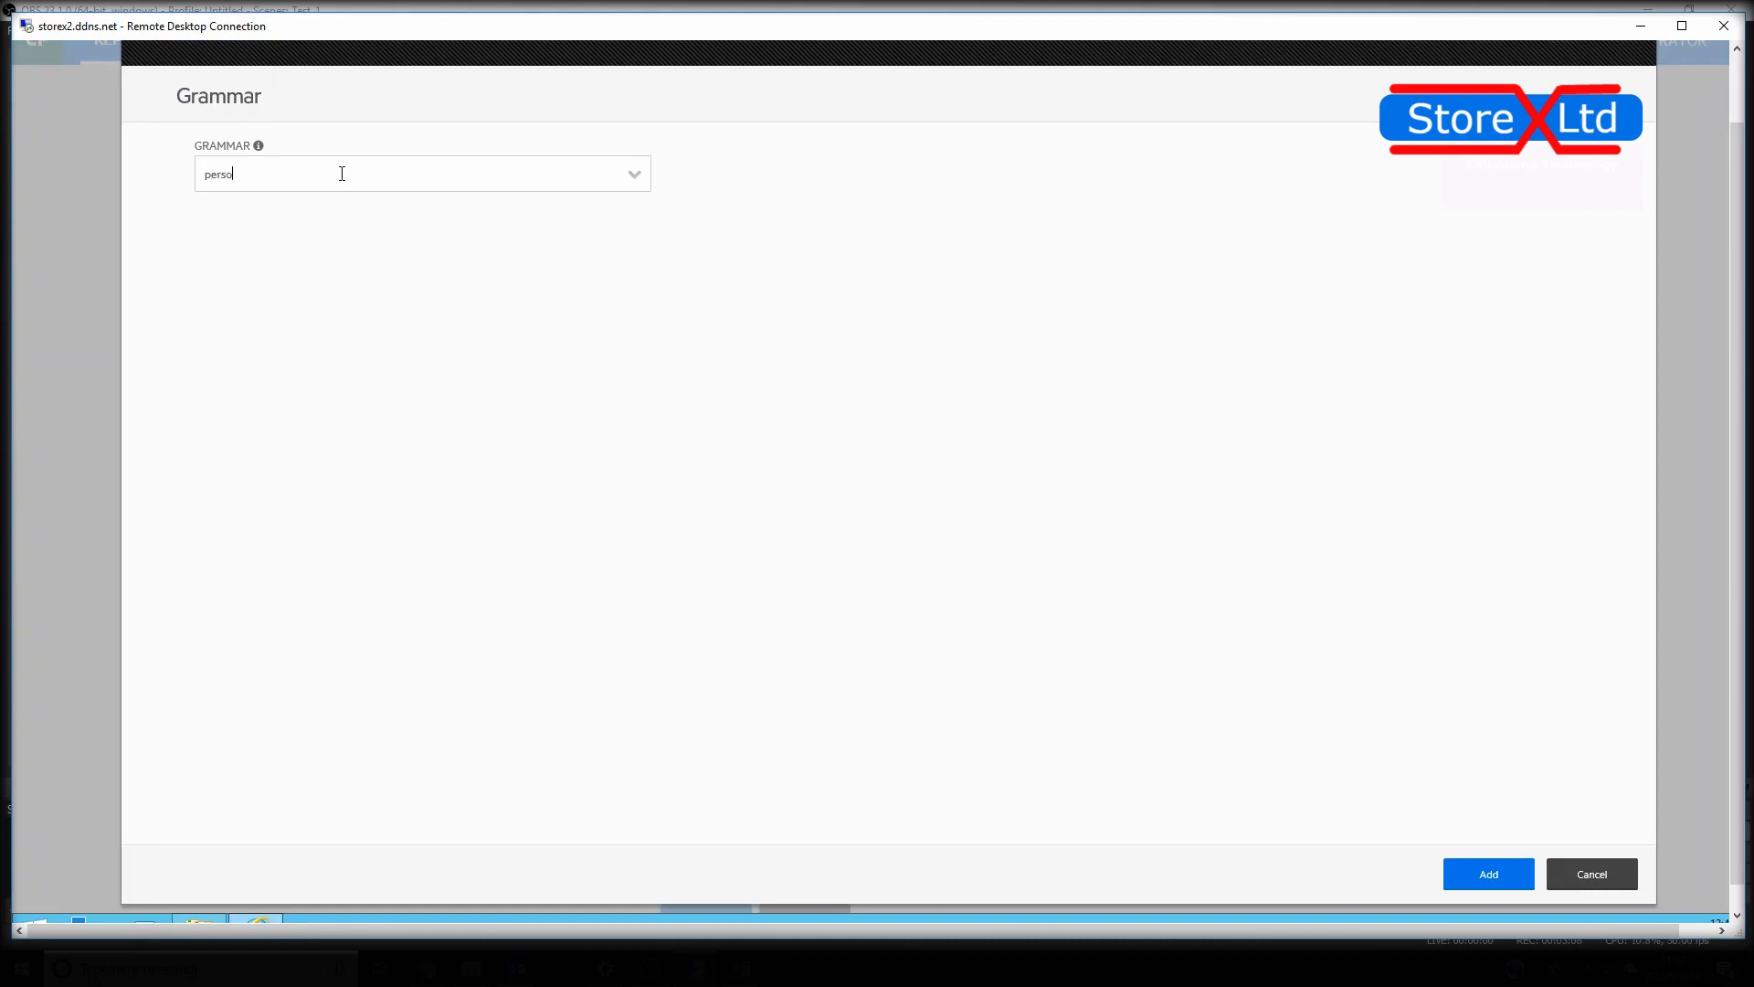
type("nal")
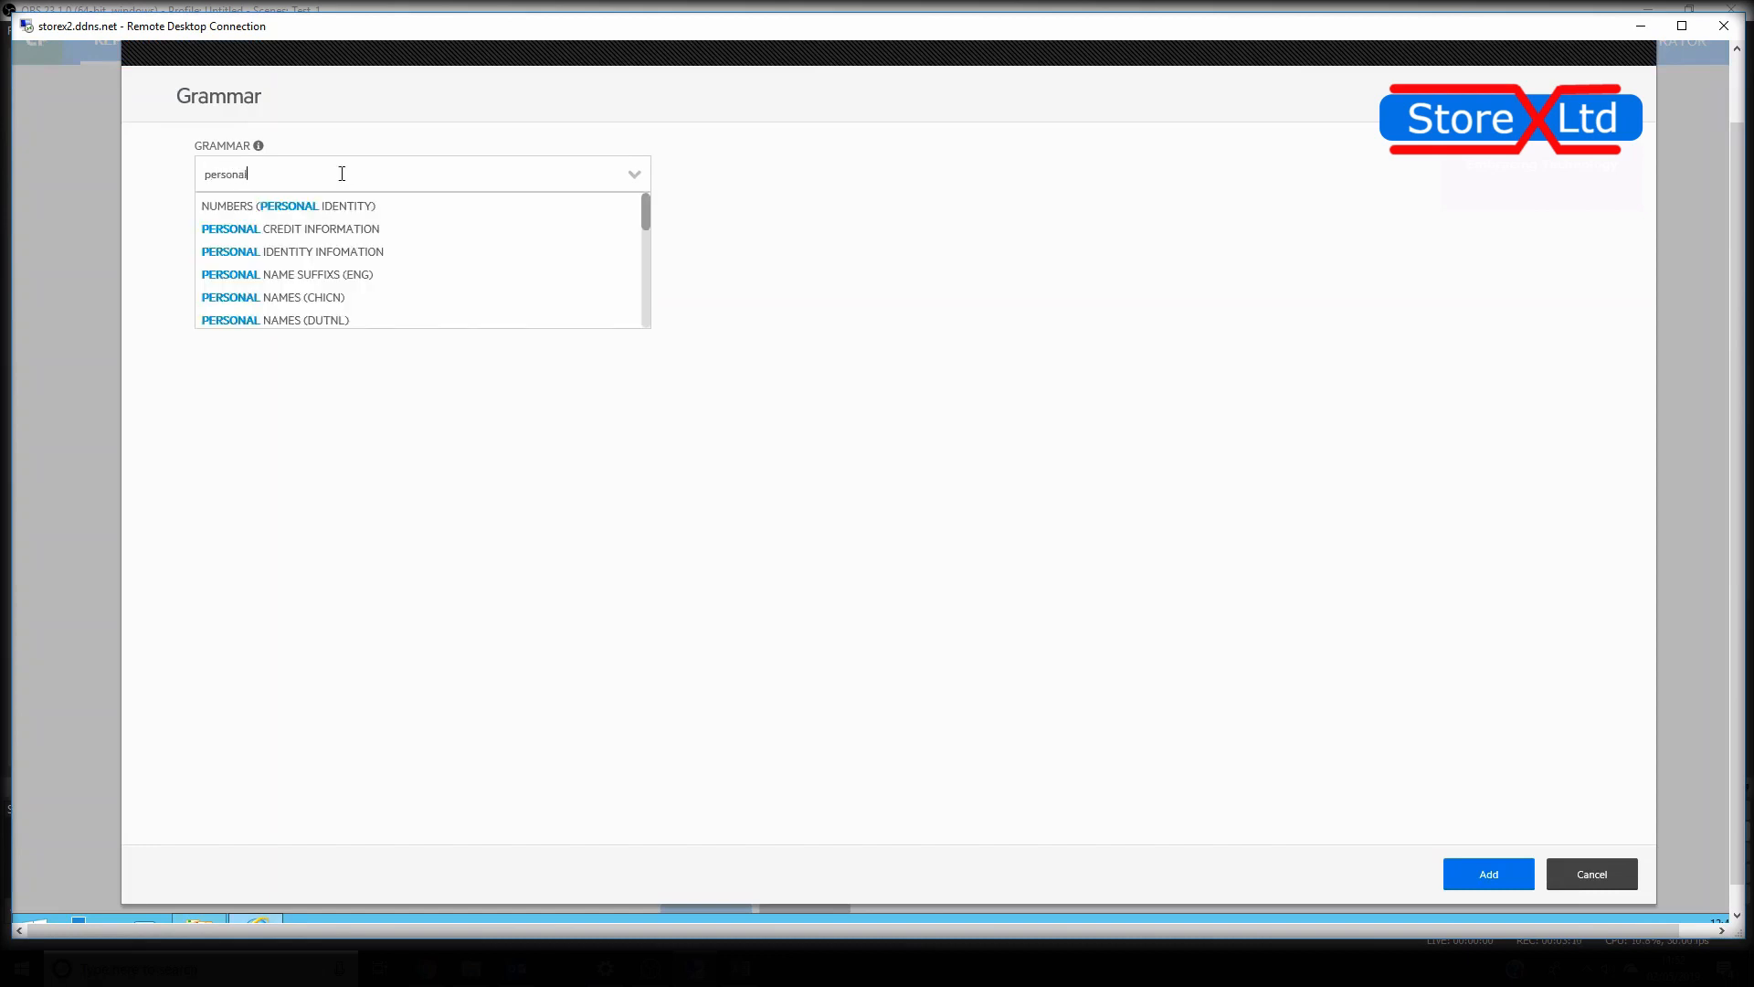
left_click(276, 257)
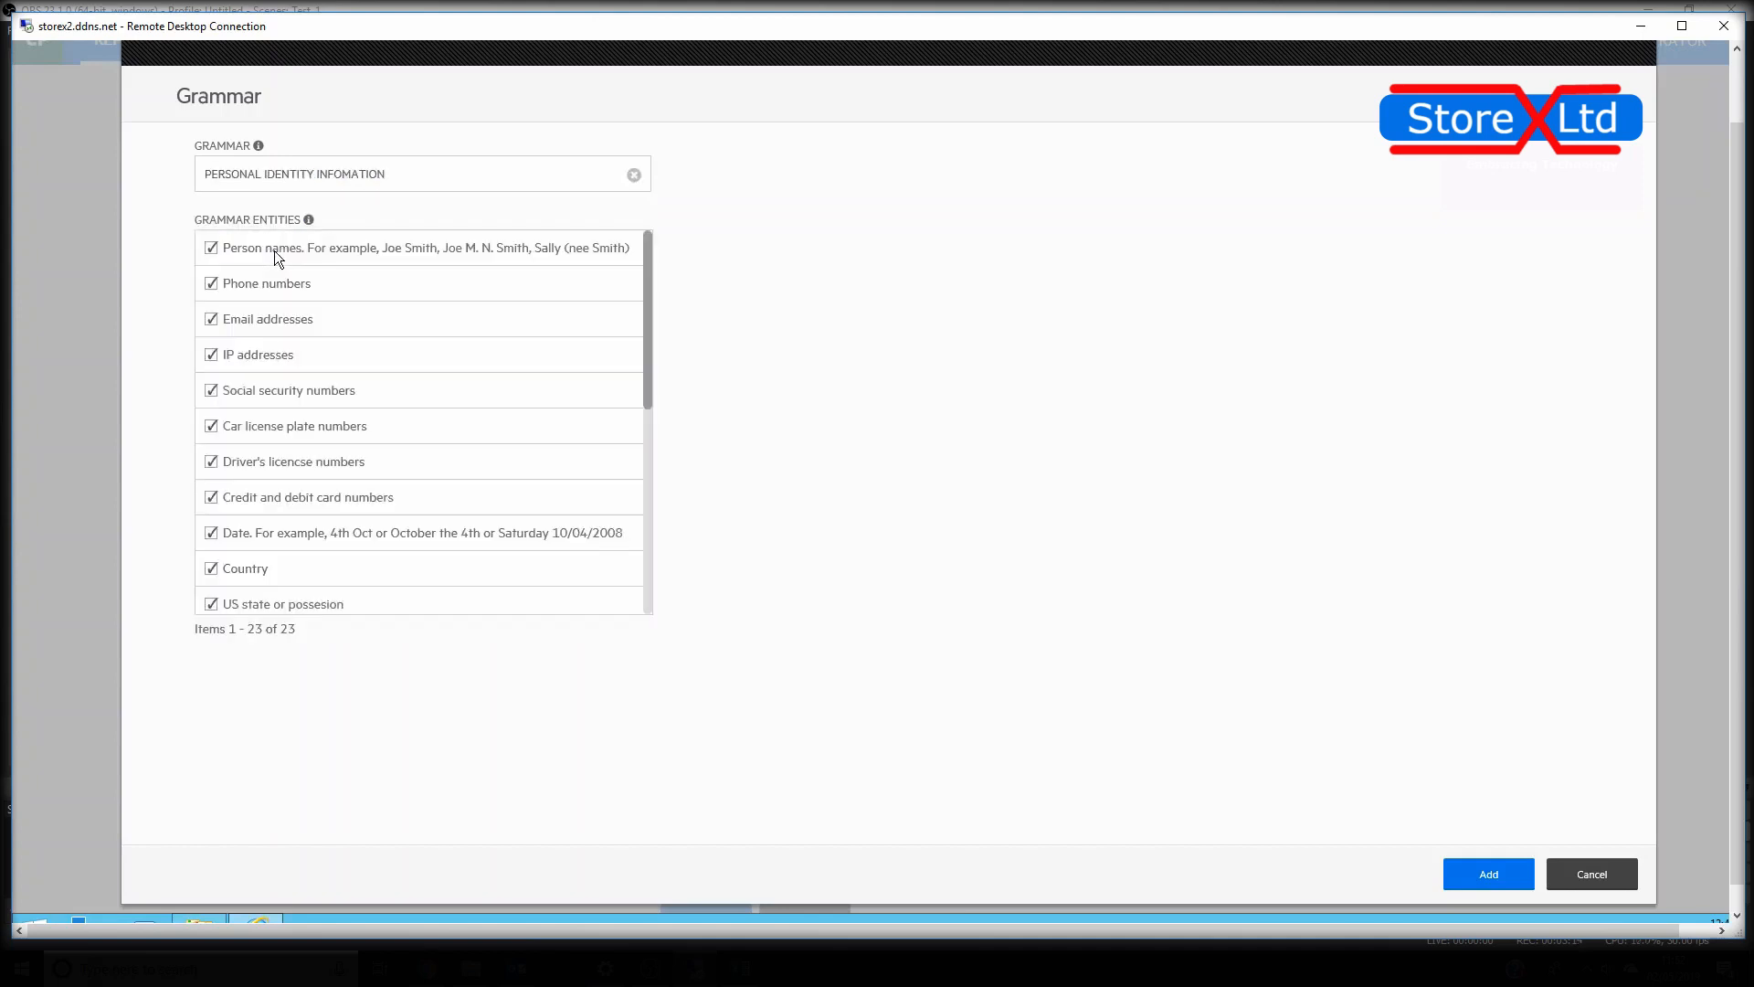
Deselect every entity except Person names in the PERSONAL IDENTITY INFOMATION grammar and add the grammar to the repository
left_click(228, 283)
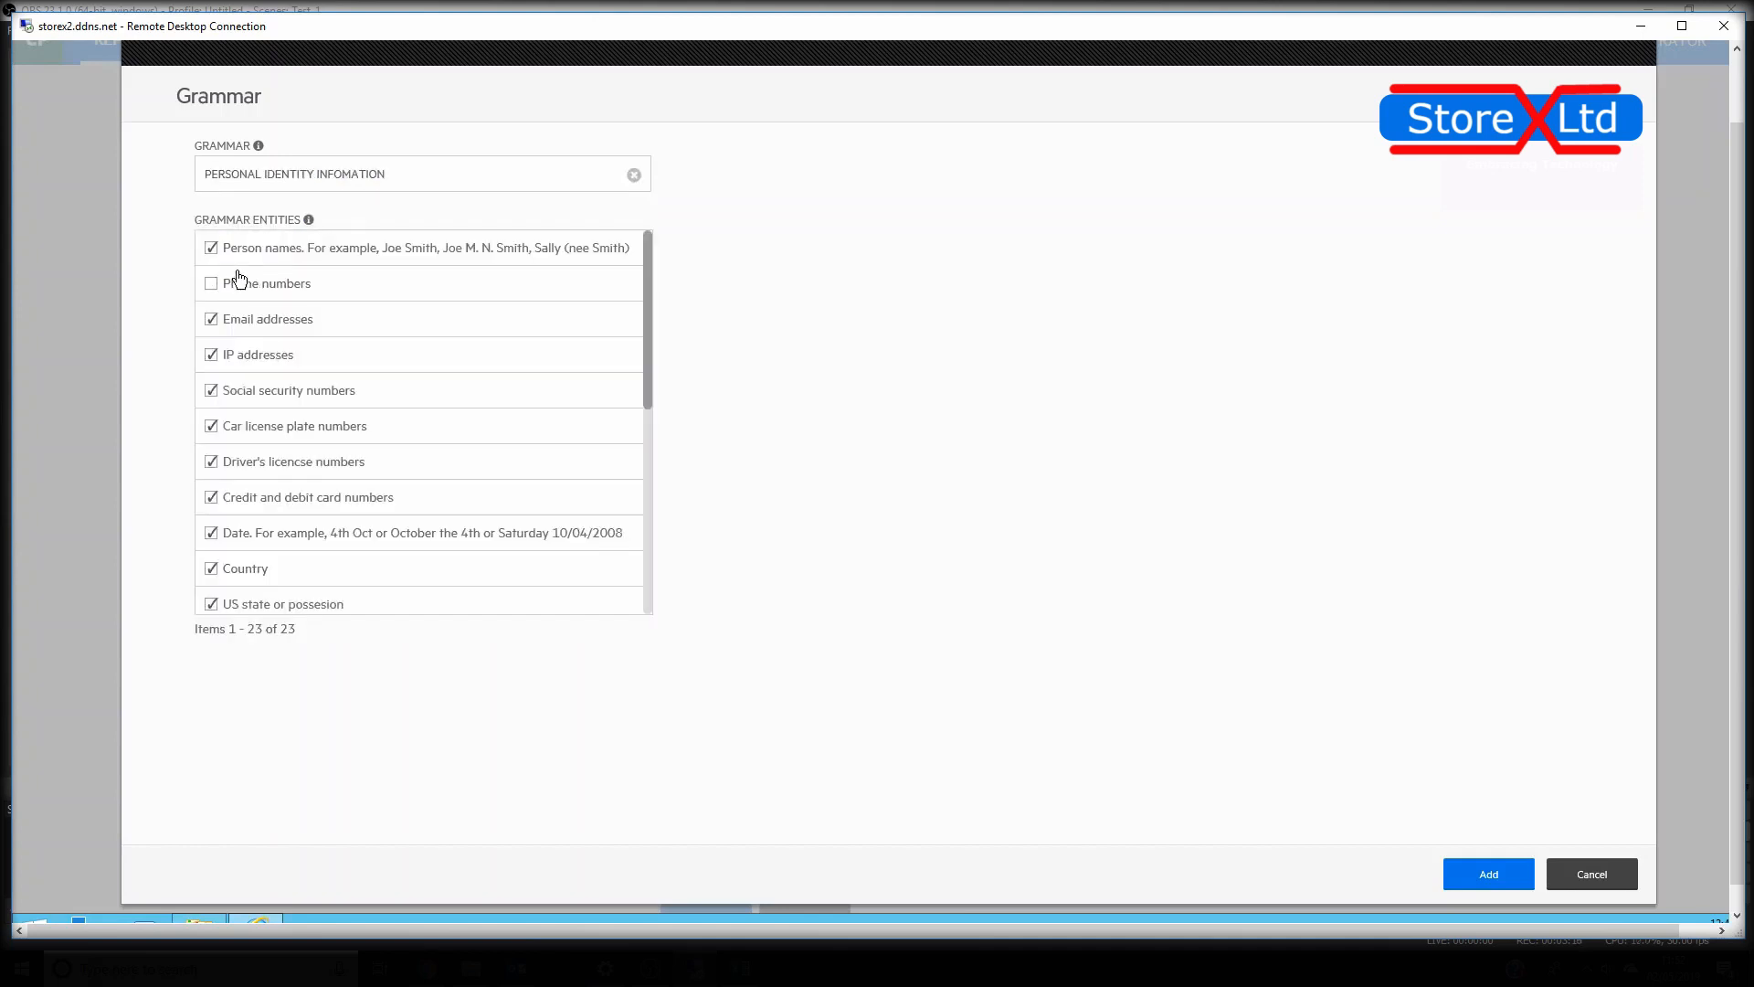
left_click(224, 320)
left_click(227, 357)
left_click(226, 391)
left_click(230, 428)
left_click(231, 463)
left_click(236, 498)
left_click(241, 534)
left_click(242, 573)
left_click(230, 605)
scroll(631, 420, "down", 5)
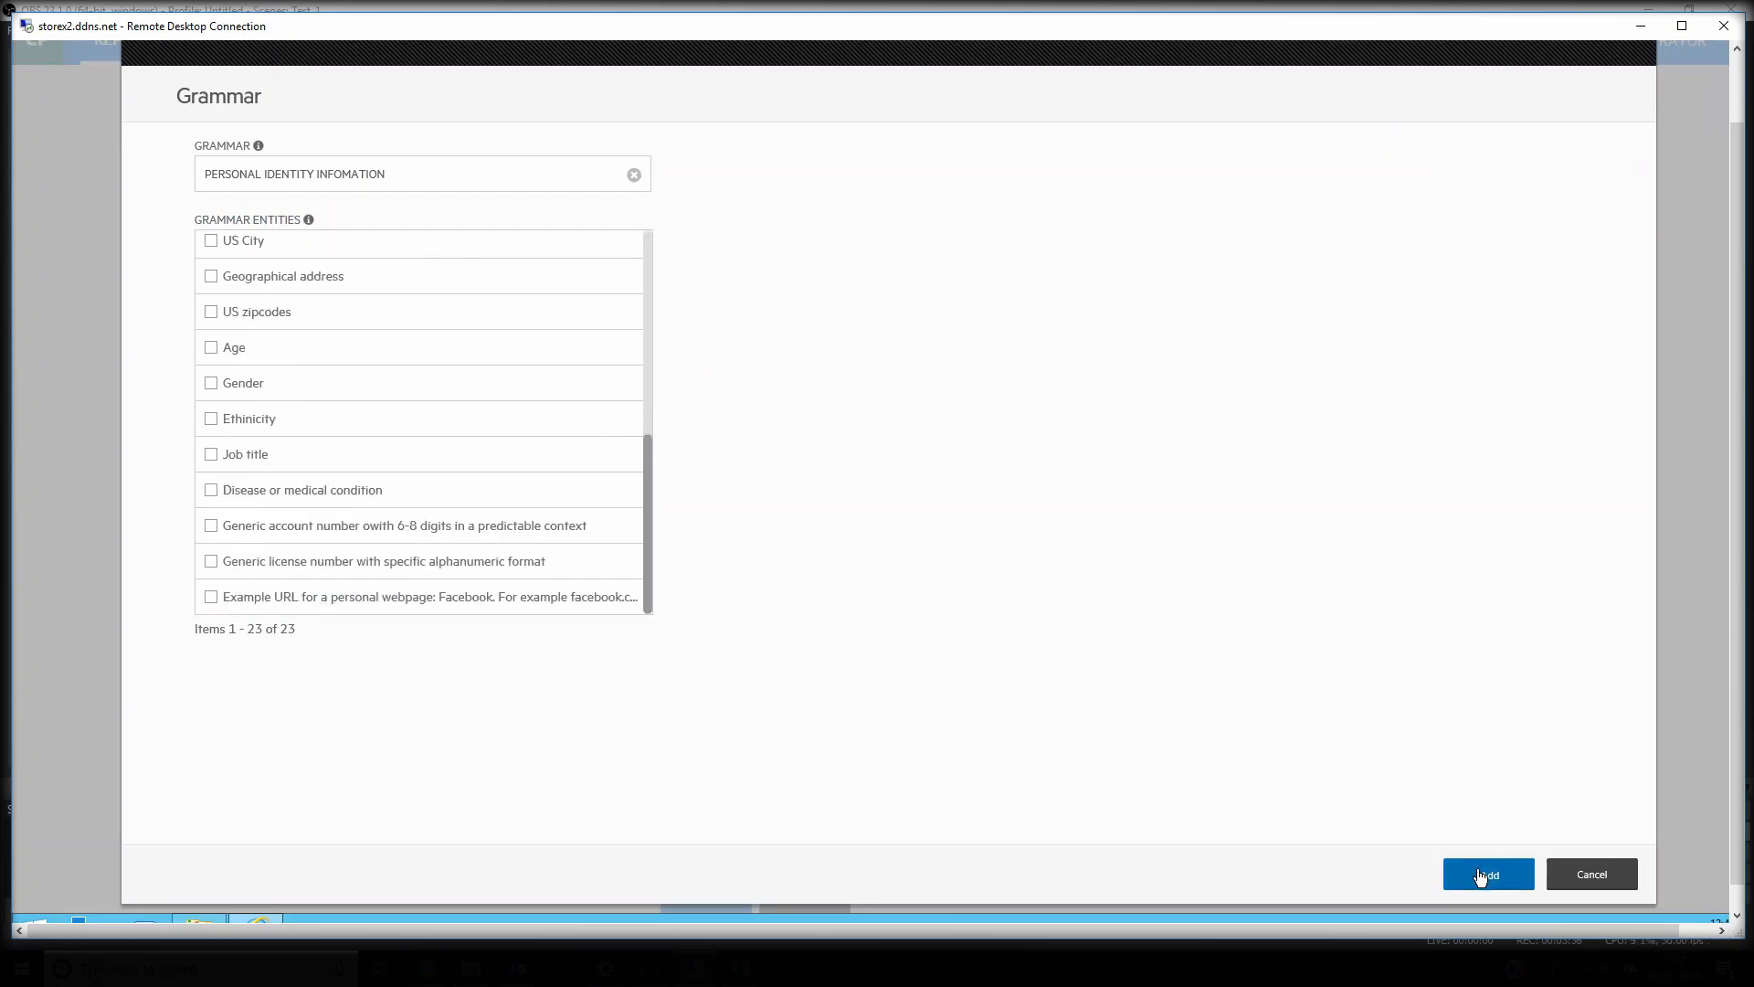
left_click(1481, 877)
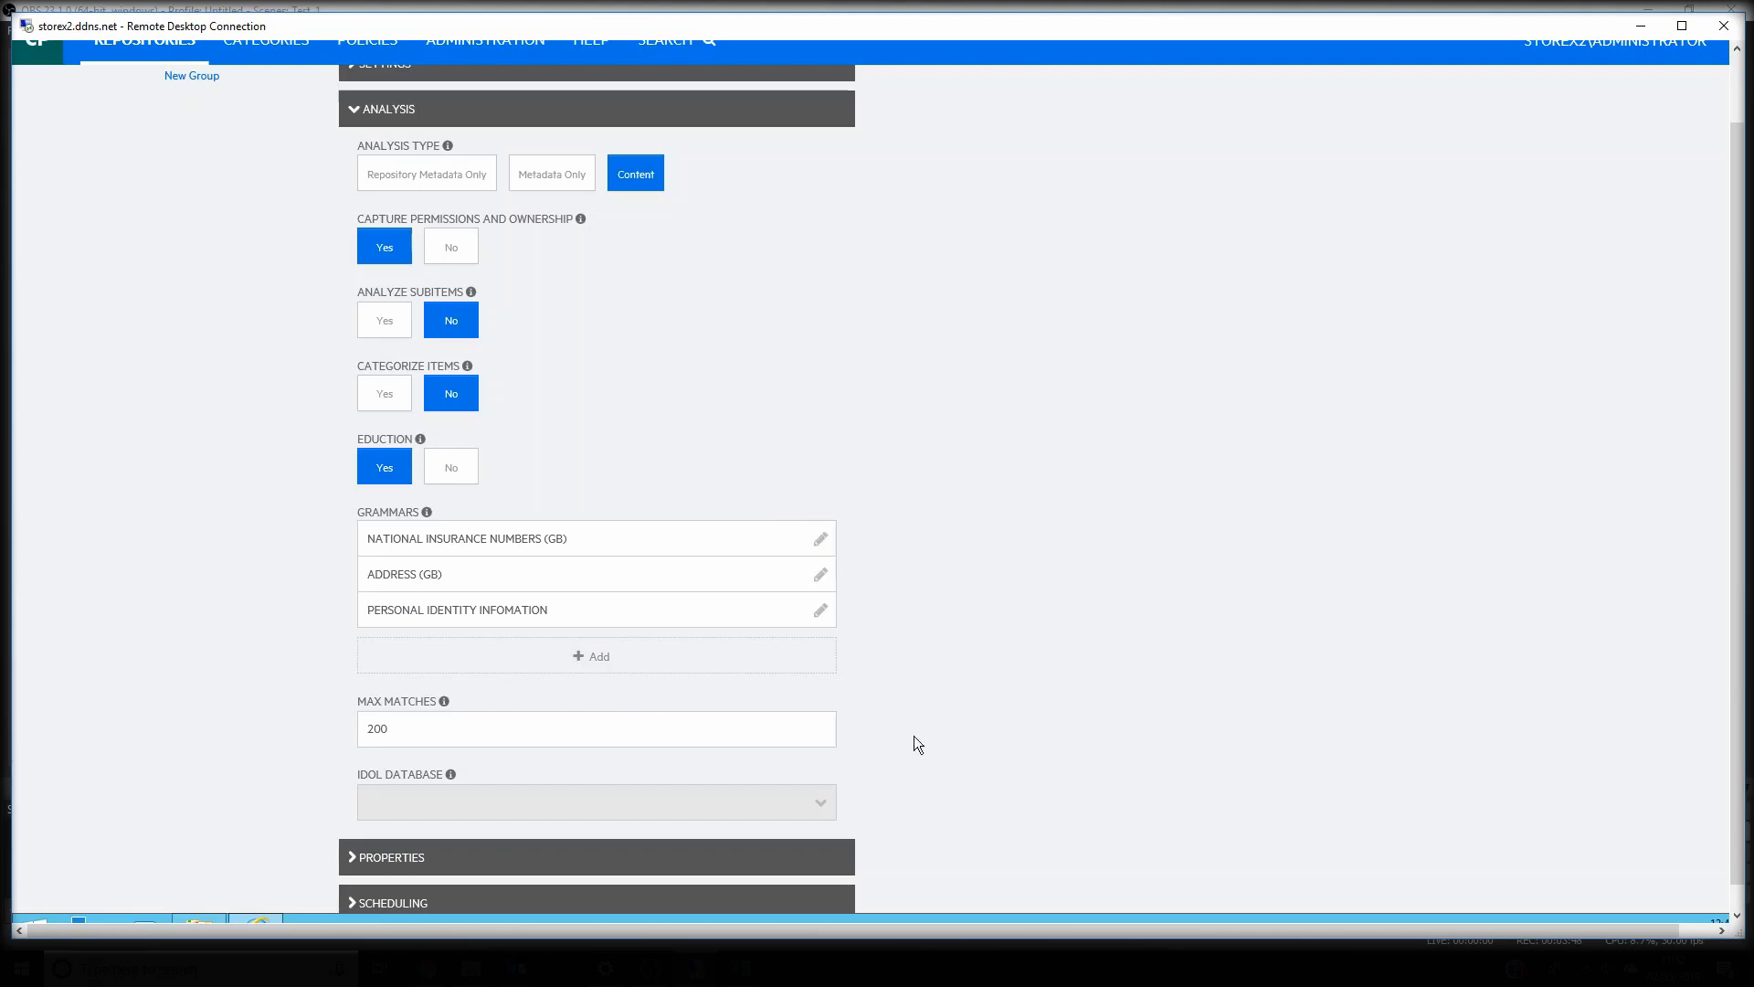
Save the new repository with its content analysis and Eduction grammar settings
scroll(963, 736, "down", 2)
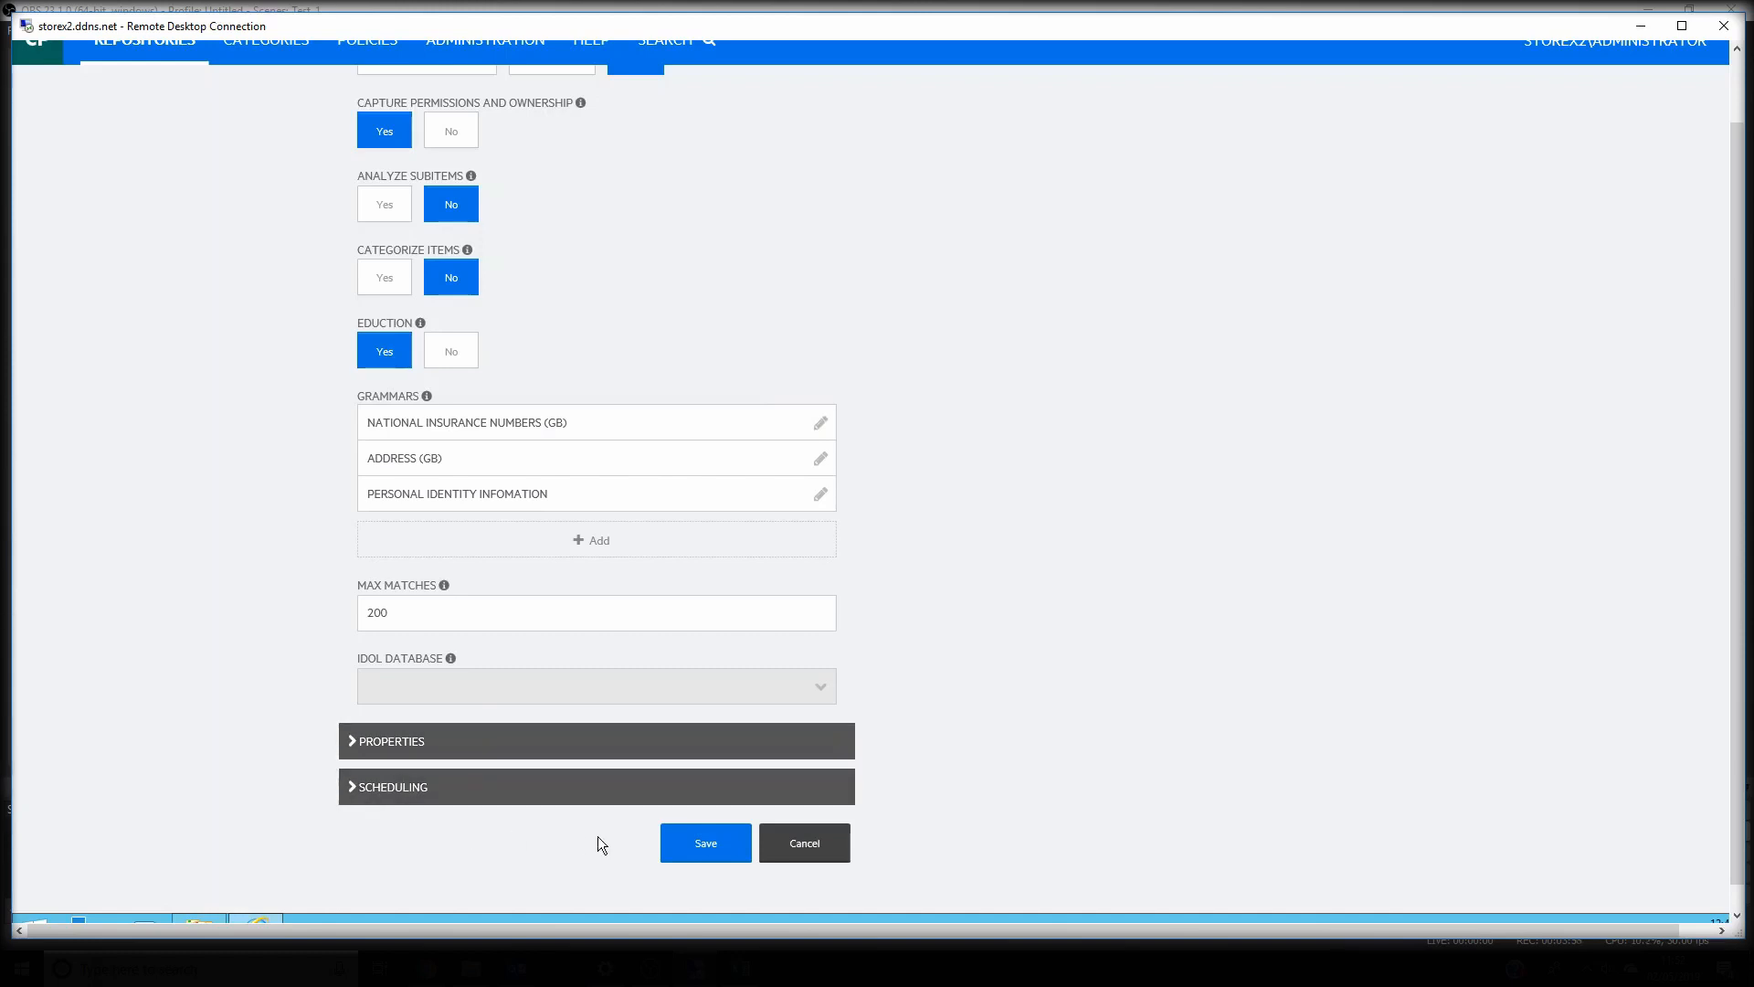
left_click(719, 857)
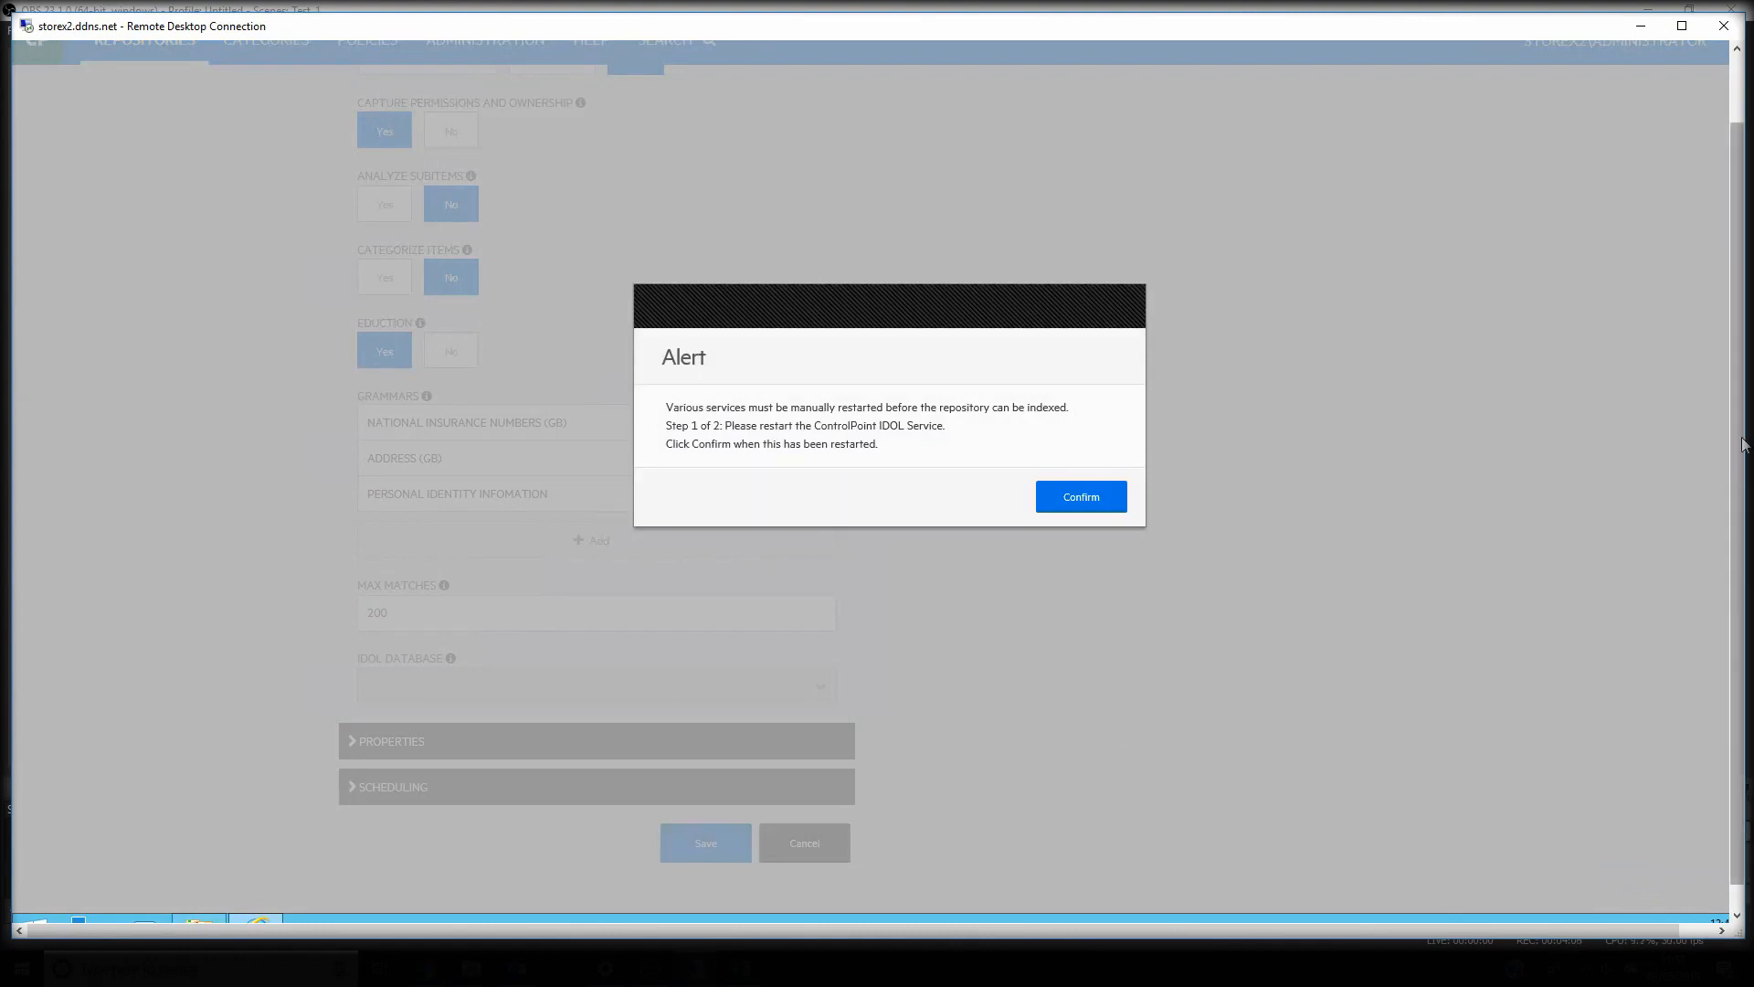
left_click_drag(1739, 446, 1739, 481)
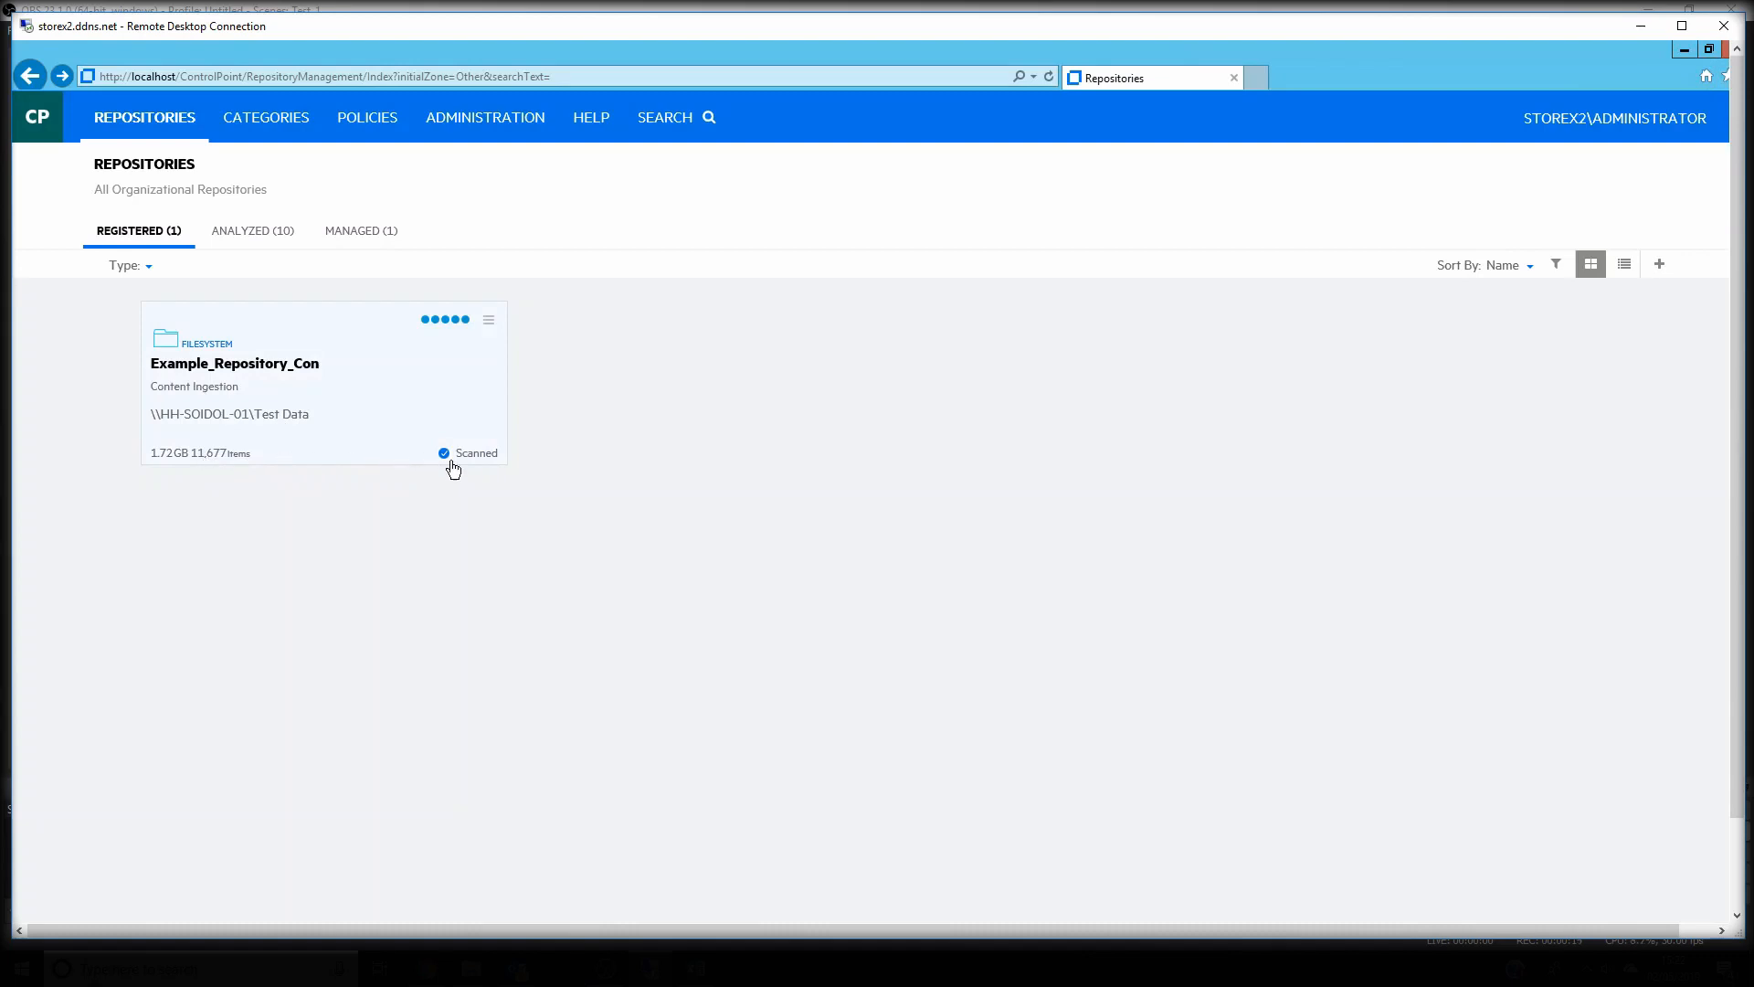
Check the scan status of Example_Repository_Con, then analyze it with the Default potential set and policy execution allowed
mouse_move(477, 462)
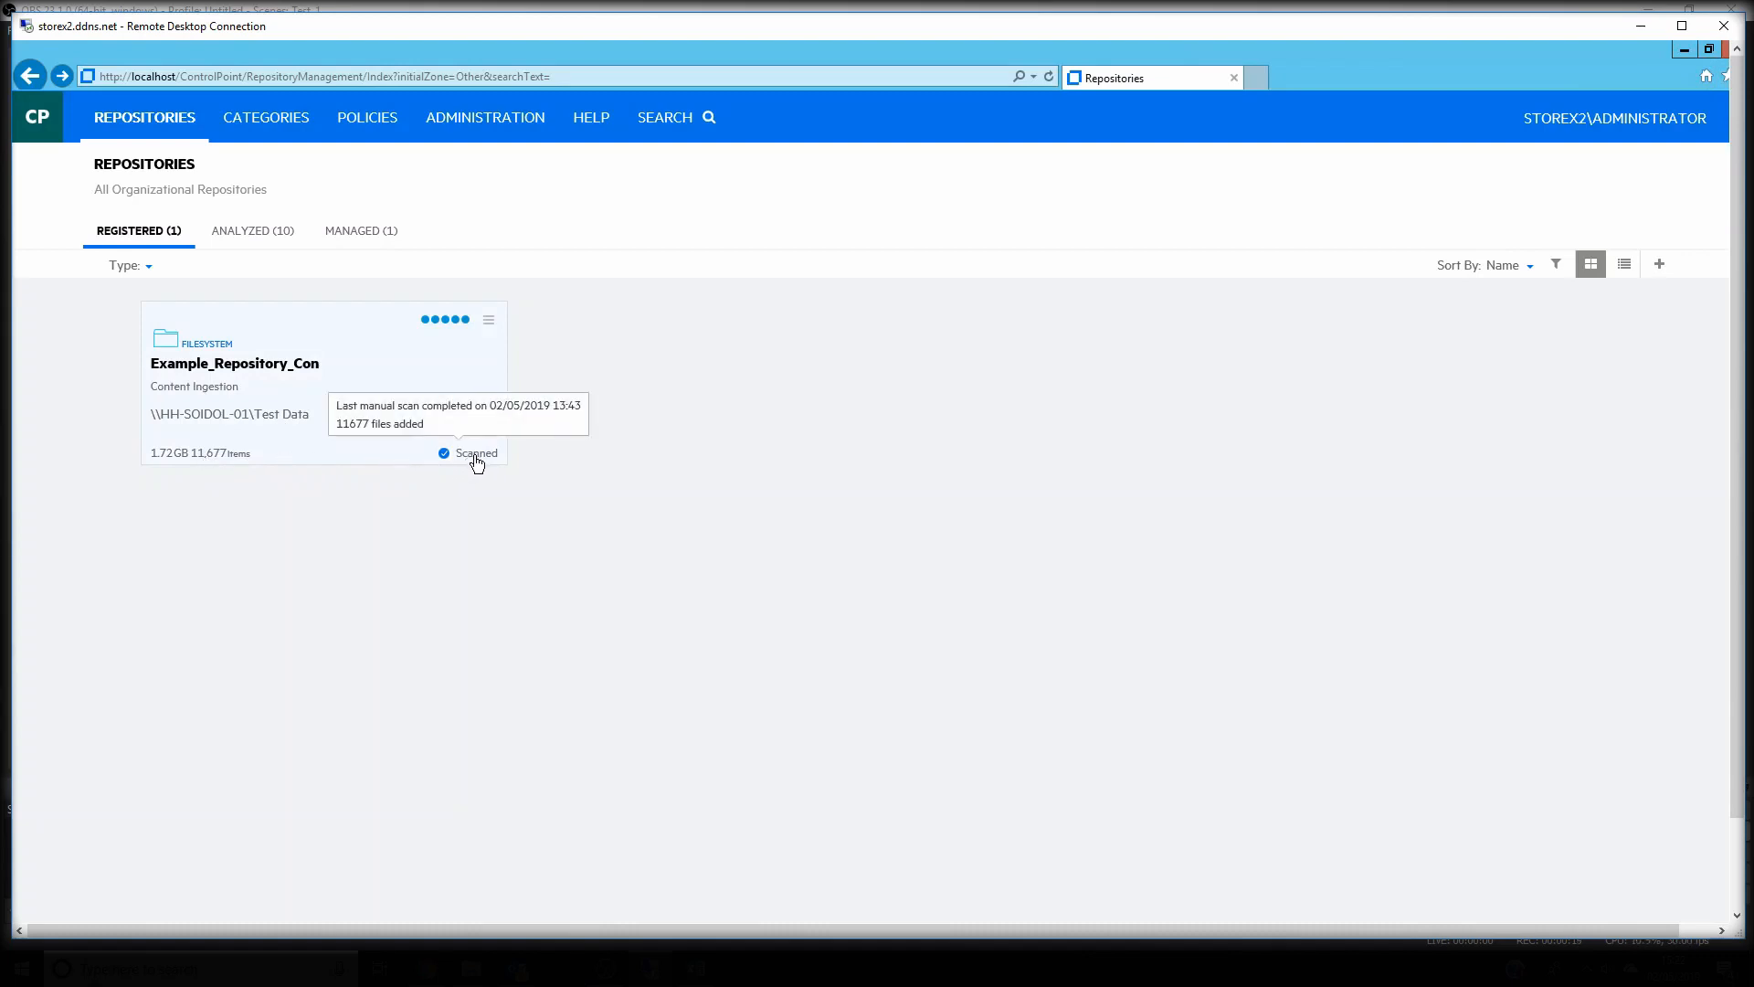
left_click(491, 323)
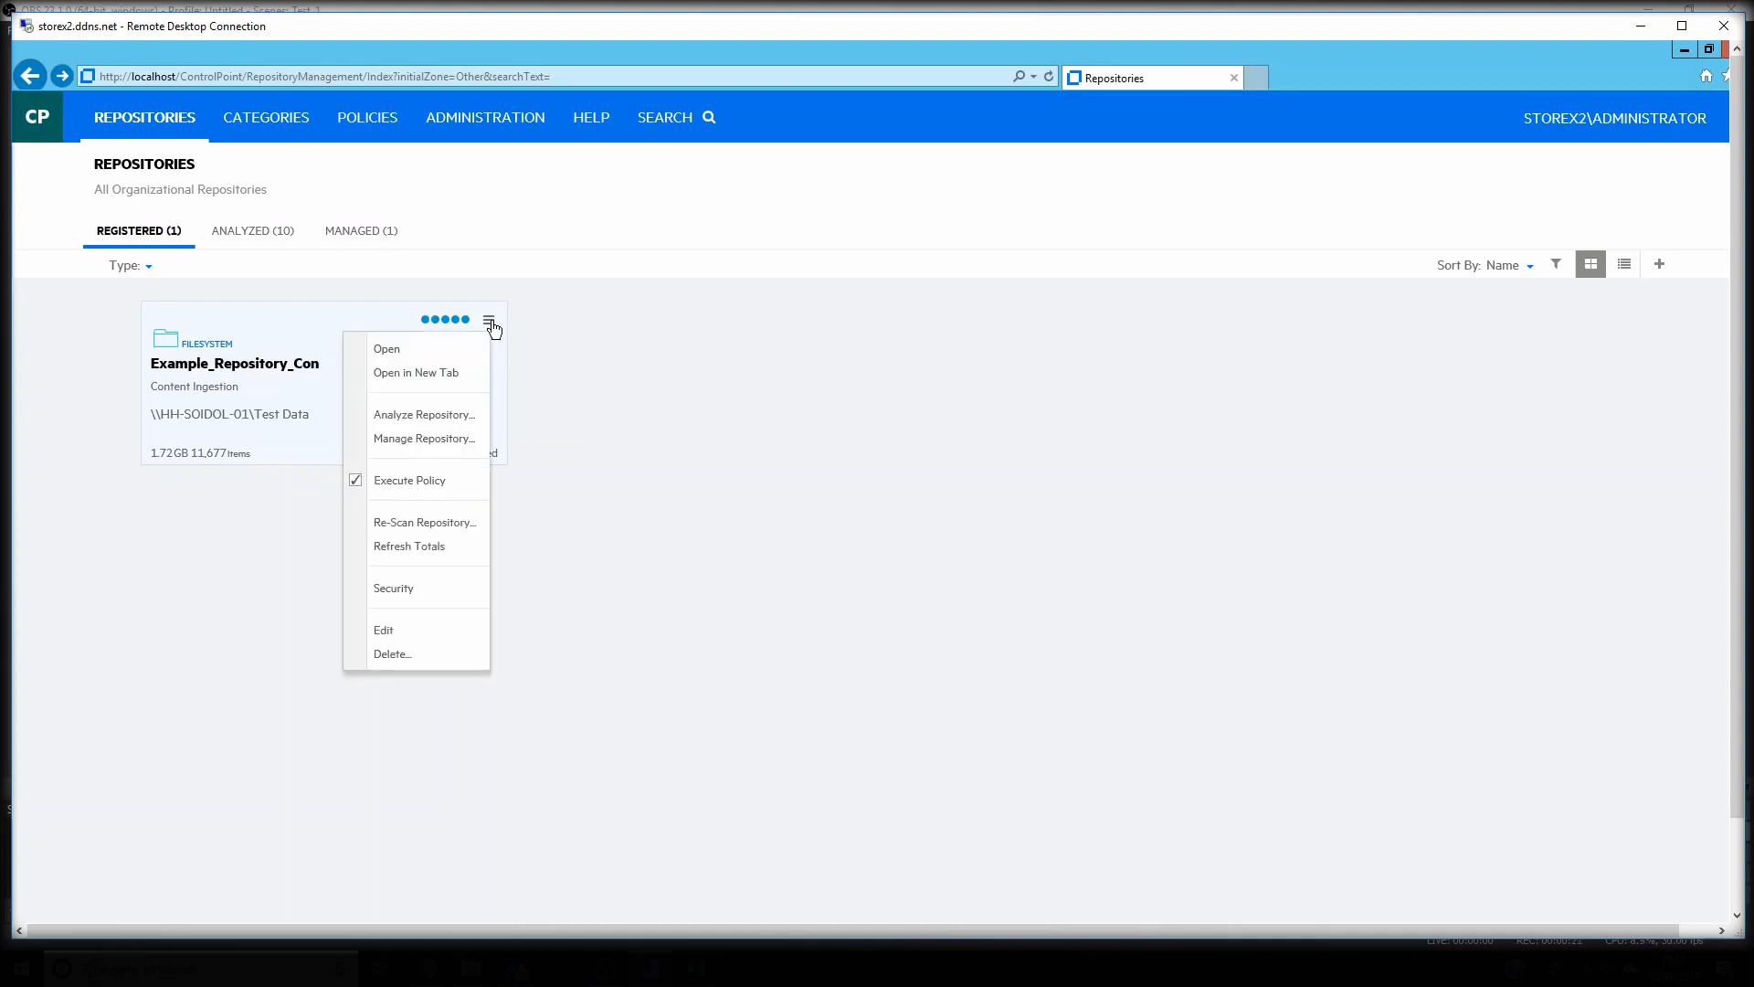
left_click(419, 415)
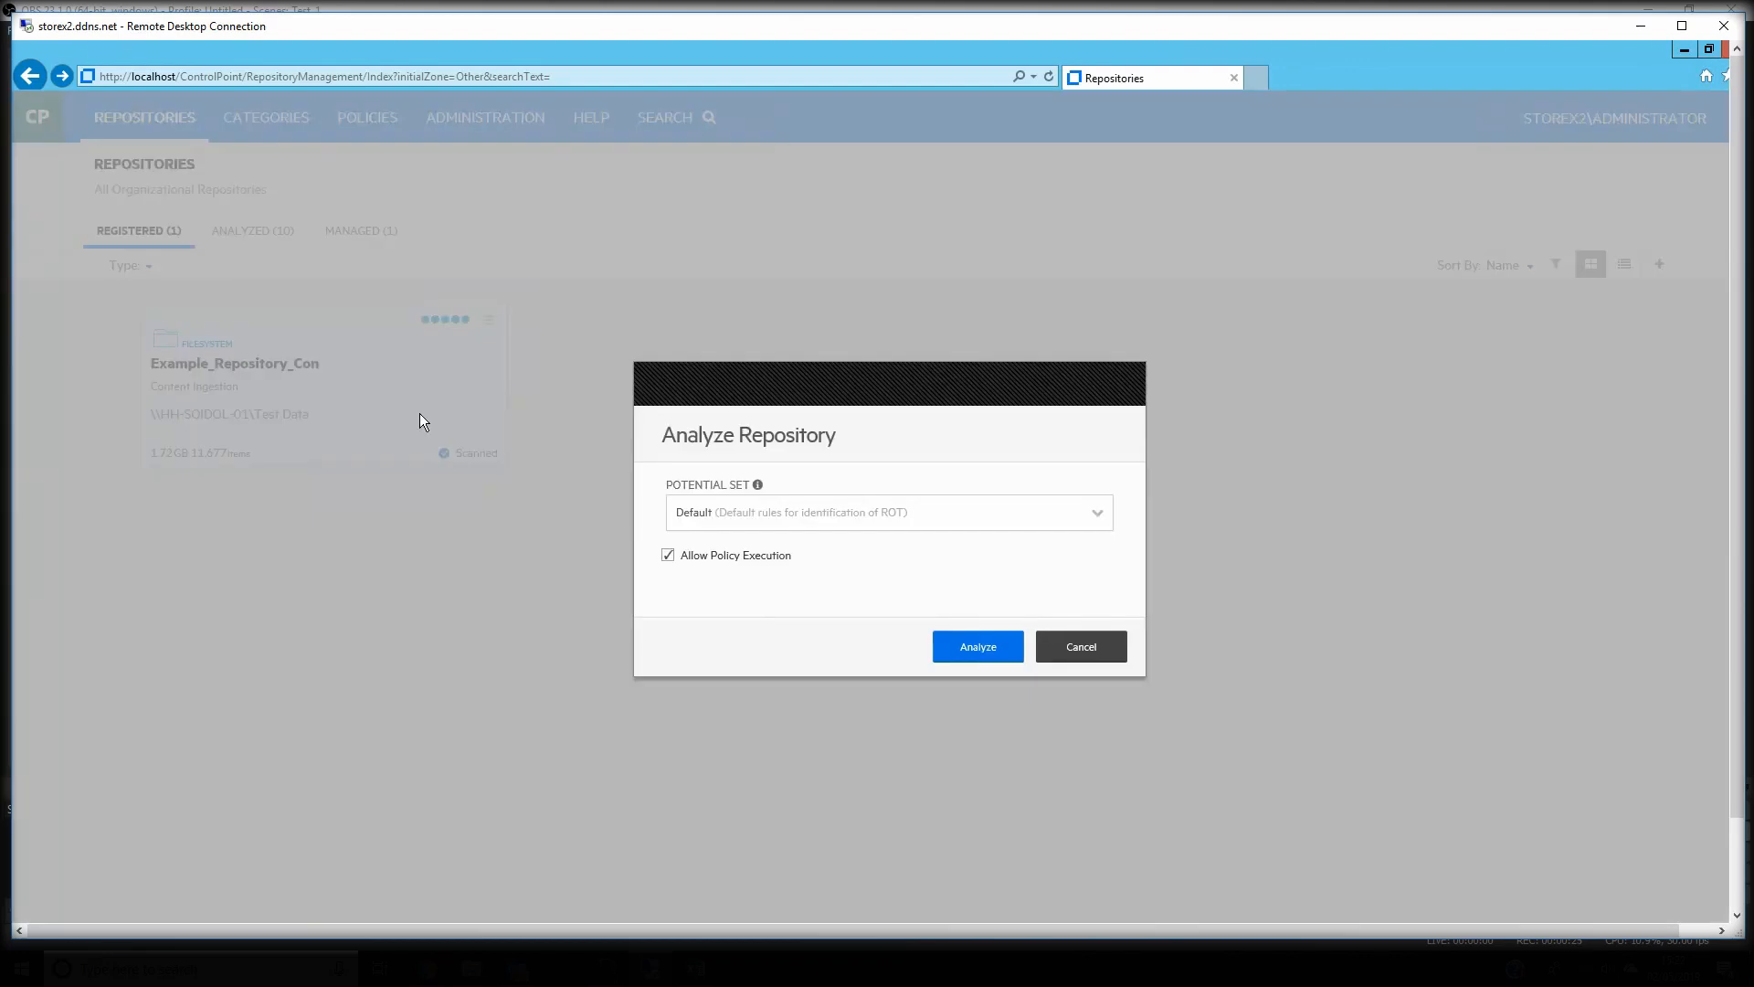
left_click(1007, 653)
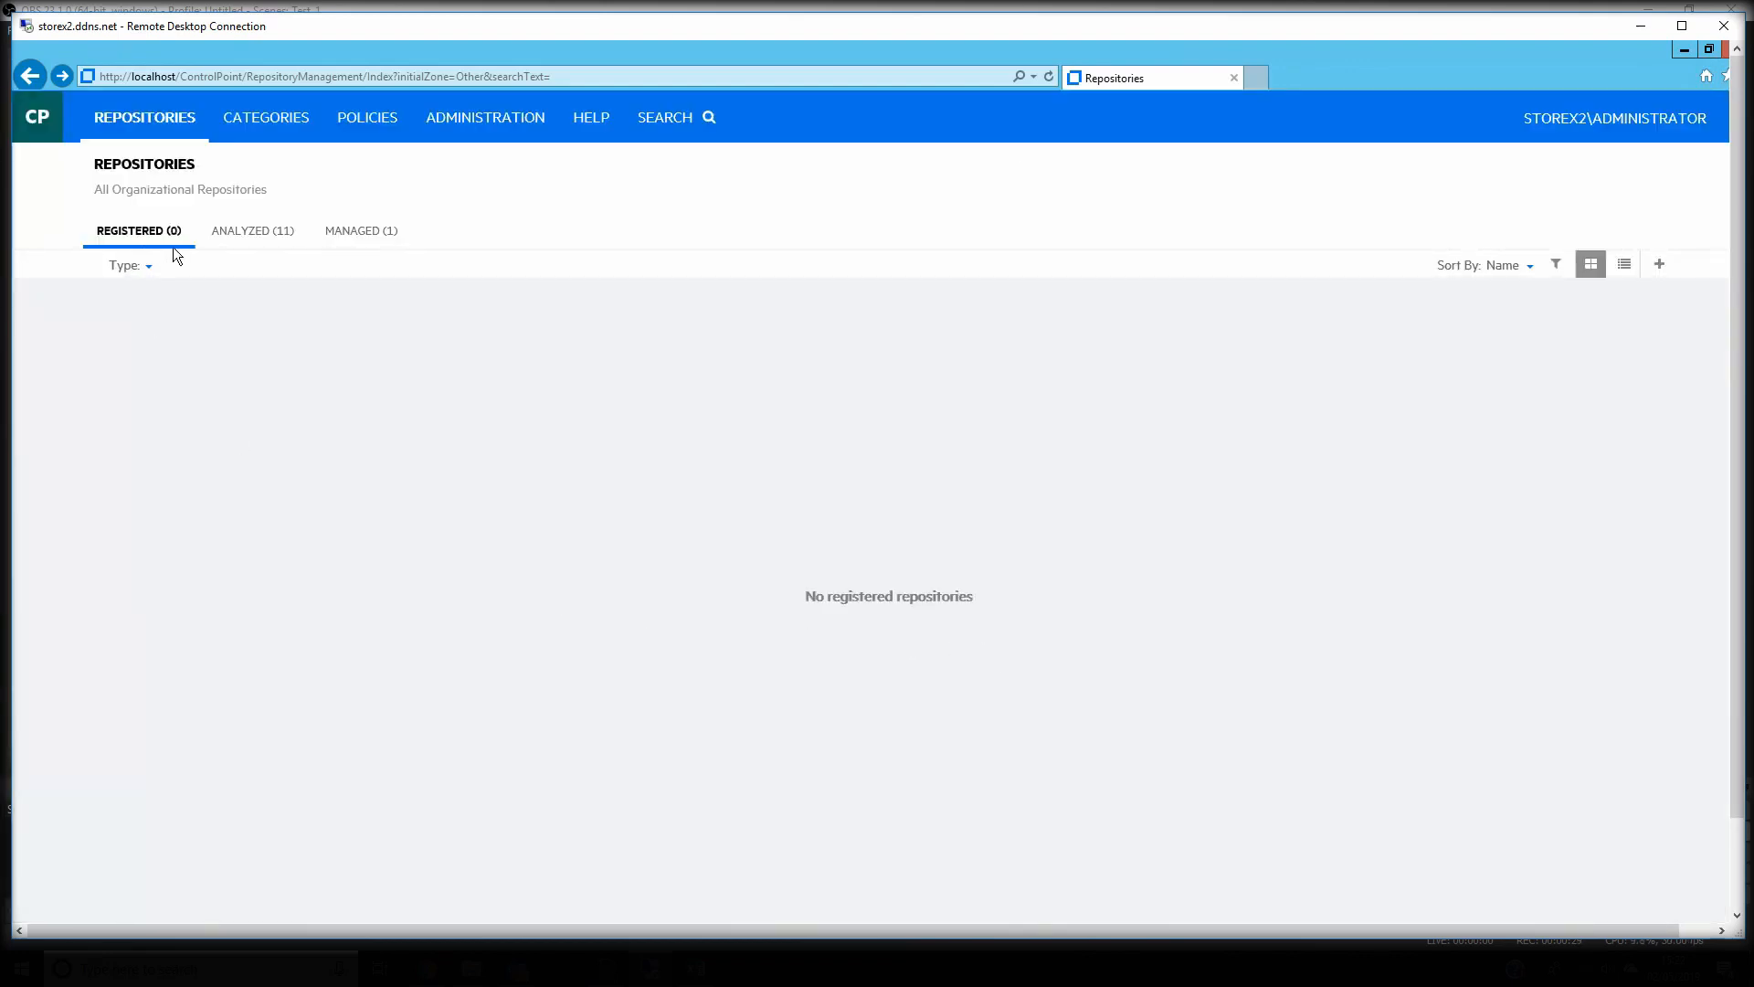
Open Example_Repository_Con from the analyzed repositories and review its summary charts down to Potential Sensitive Items
left_click(250, 232)
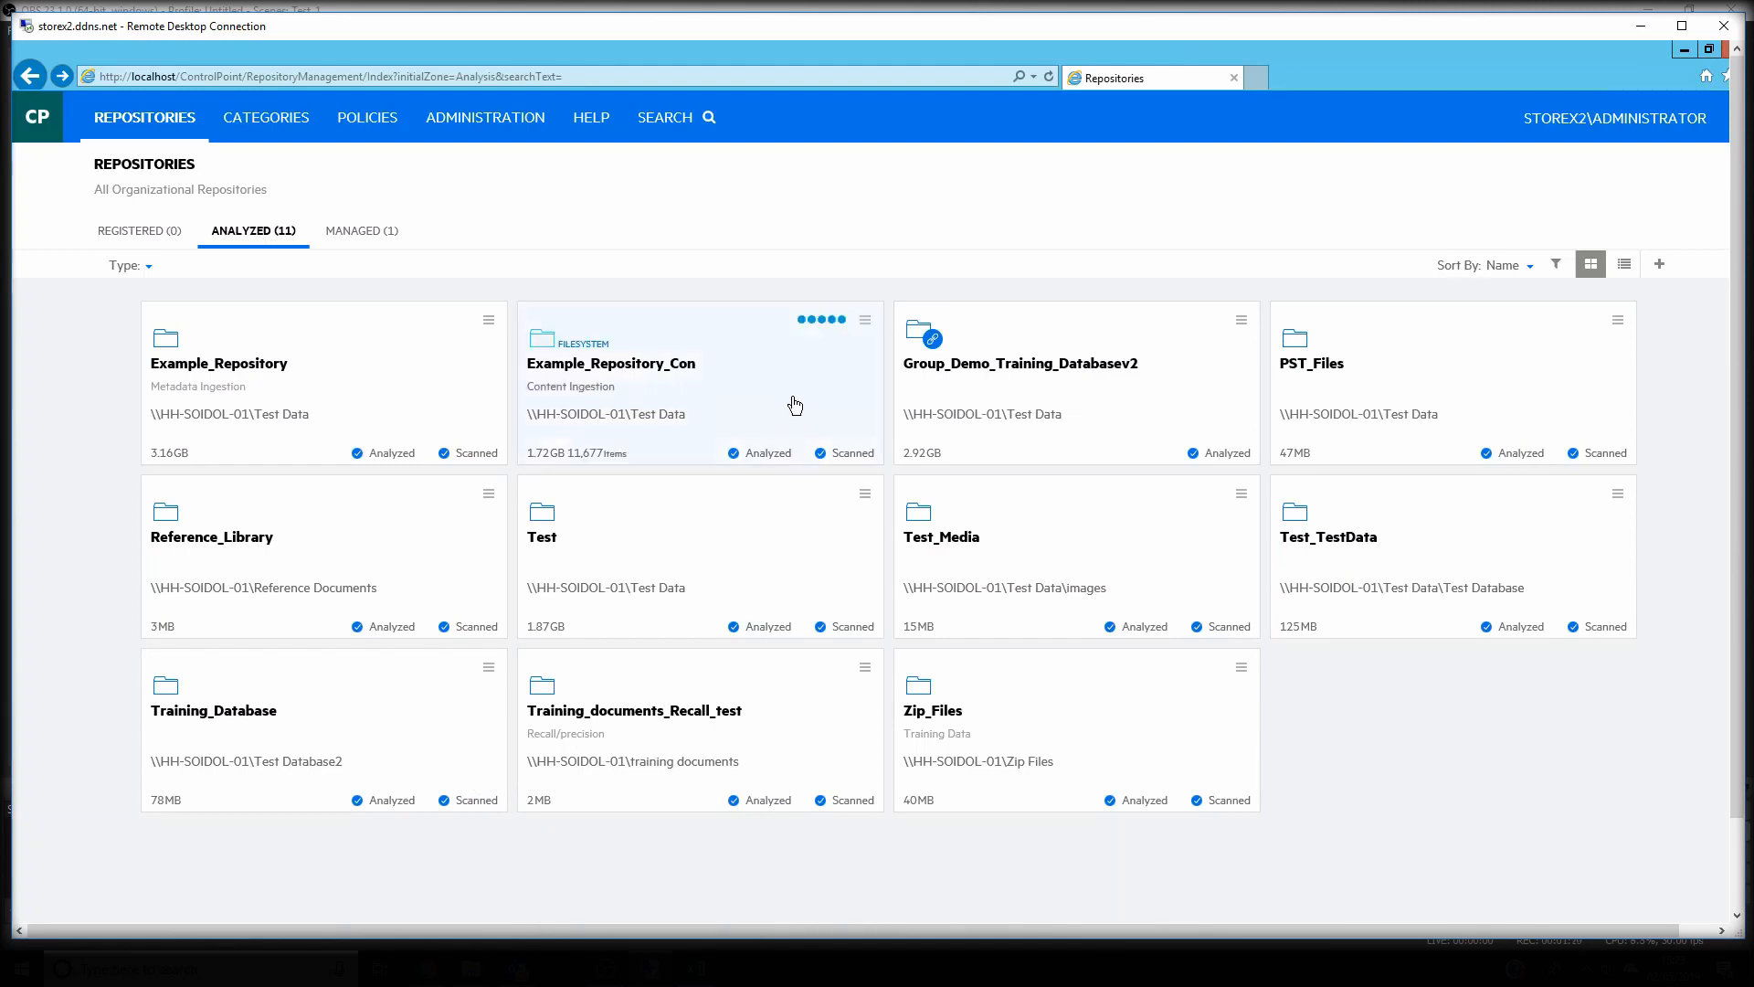
left_click(727, 394)
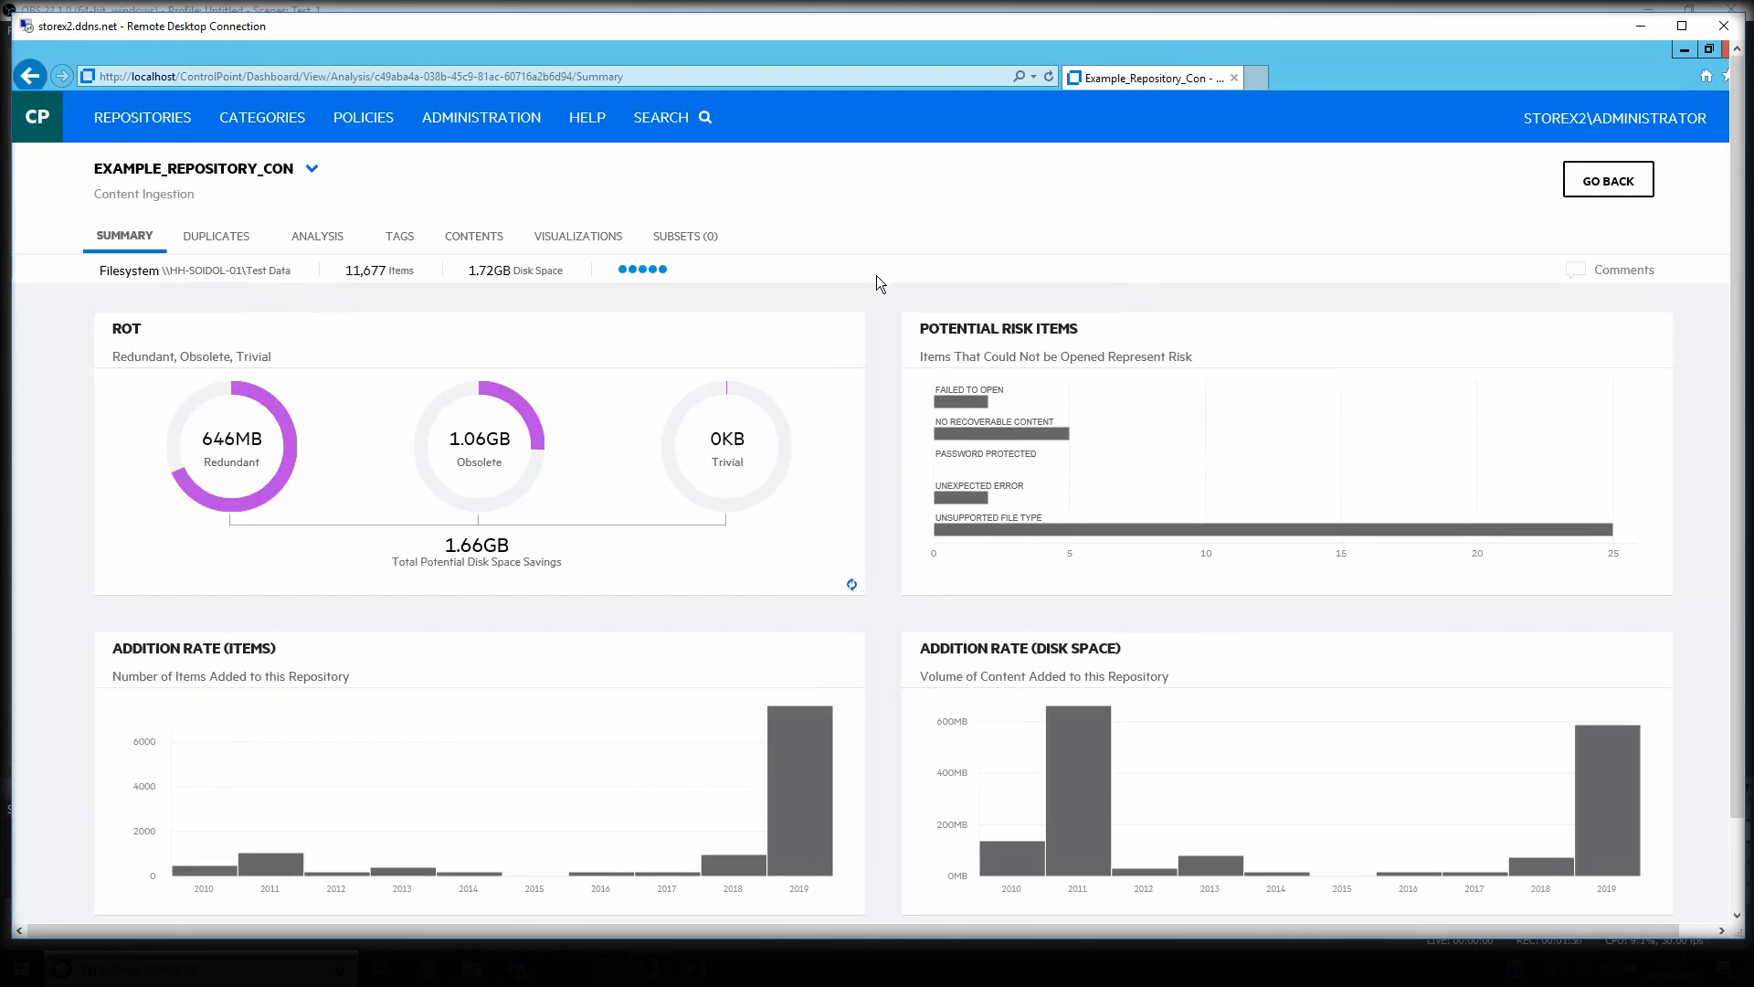
scroll(875, 276, "down", 5)
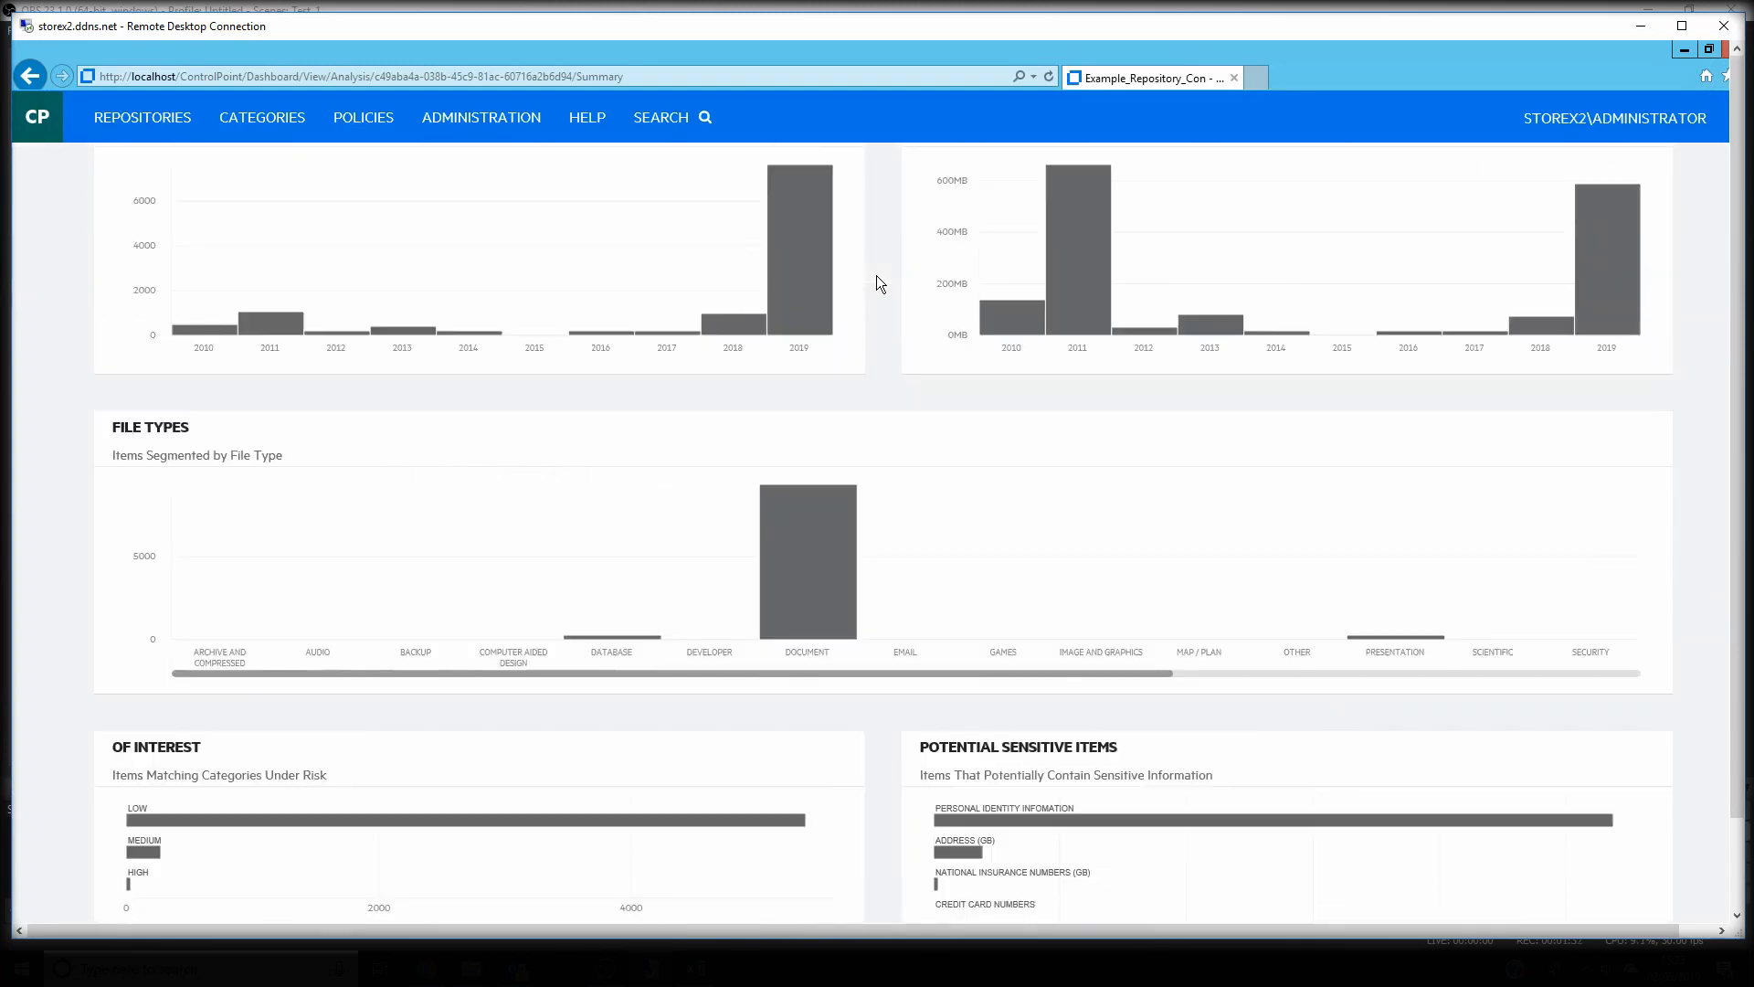
scroll(876, 276, "down", 1)
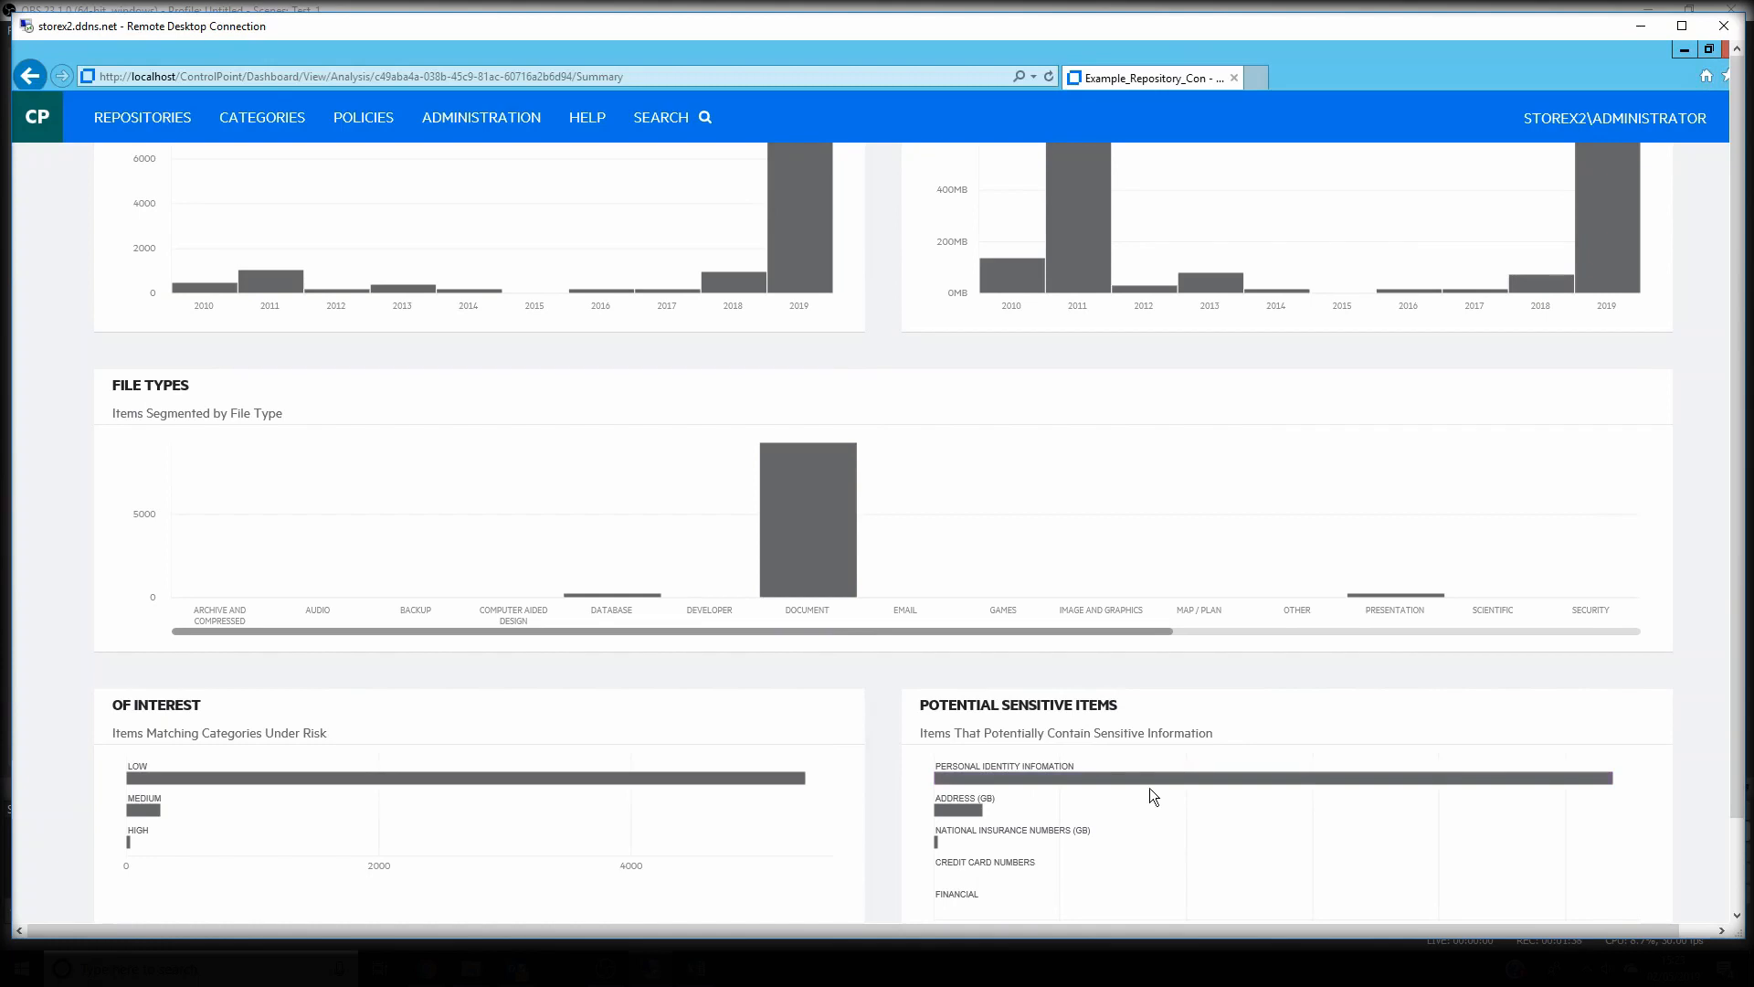
mouse_move(1166, 779)
Browse the contents of Example_Repository_Con and list the files under \\HH-SOIDOL-01
left_click(475, 231)
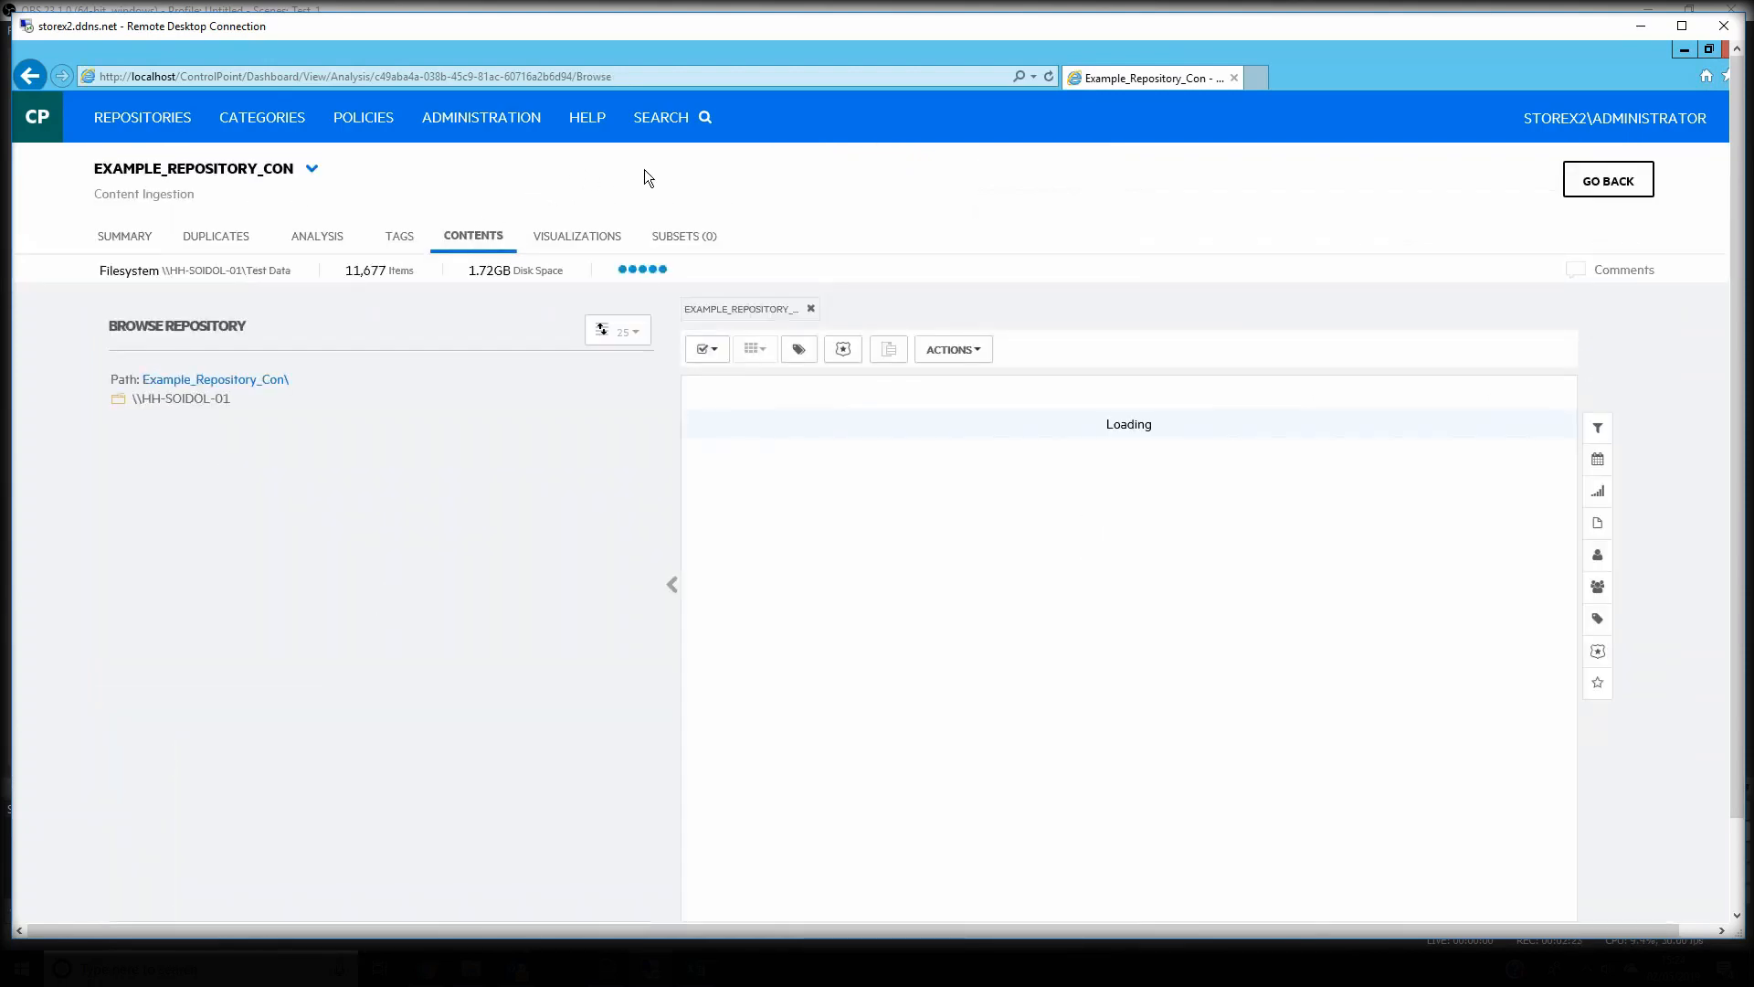
left_click(173, 400)
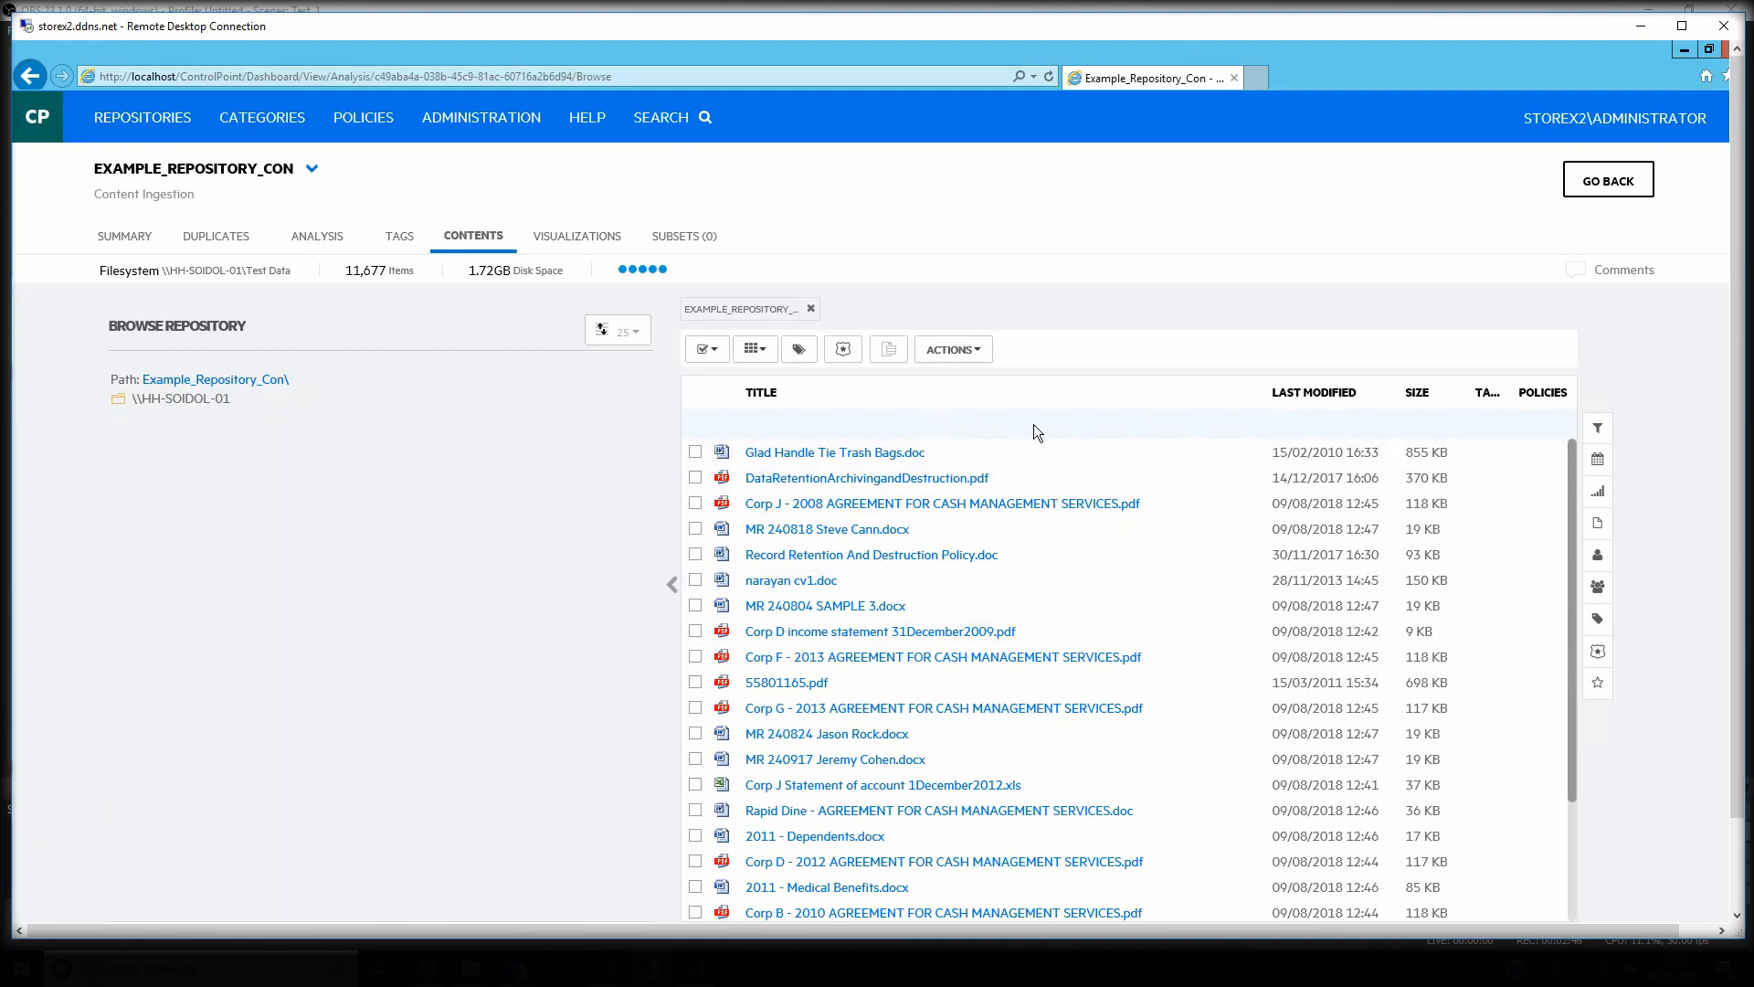
left_click(886, 354)
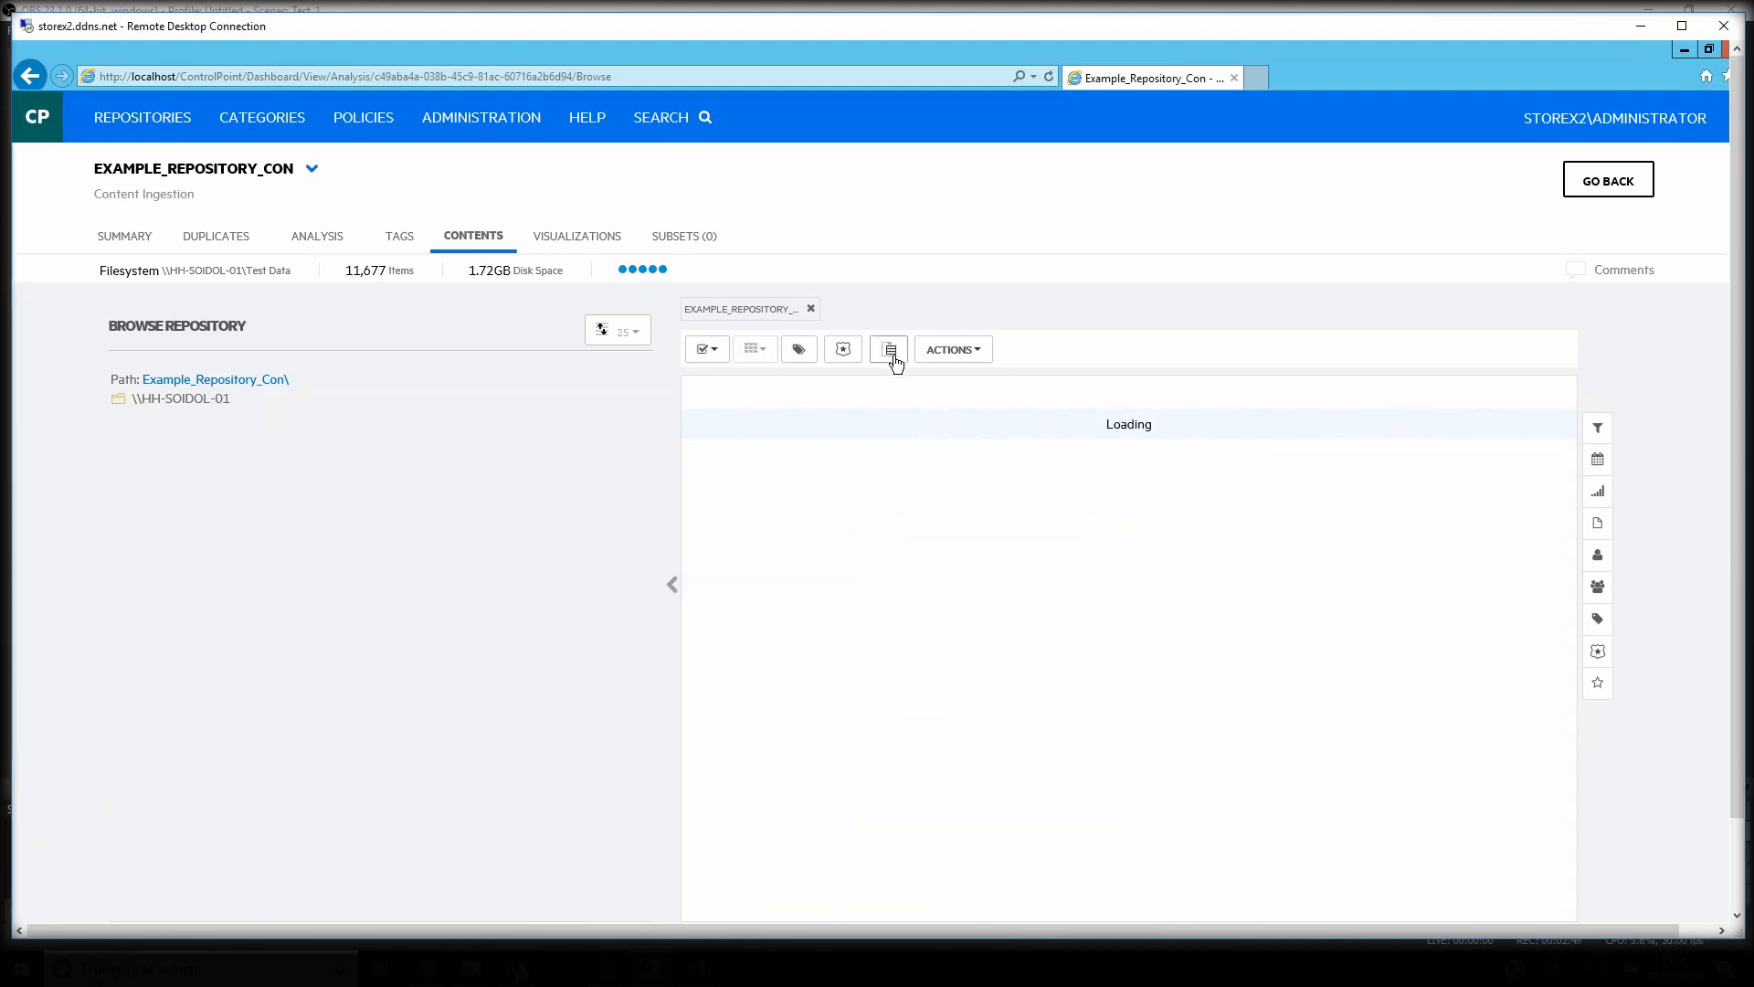